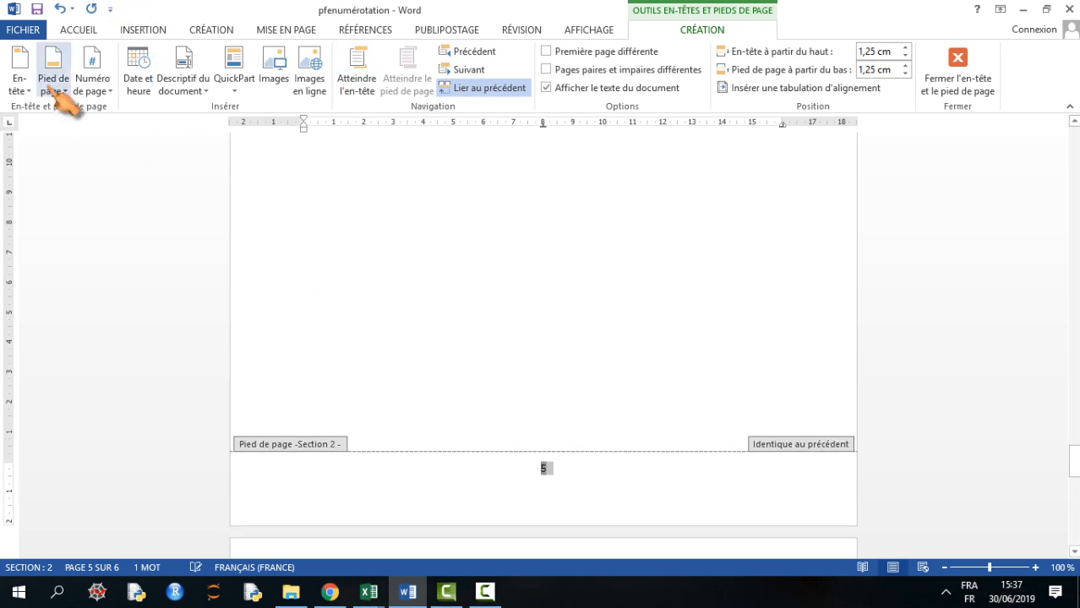
- Undo the footer page number insertion and delete the restored "Projet de Fin d'Etude" footer text together with its decorative line
click(61, 9)
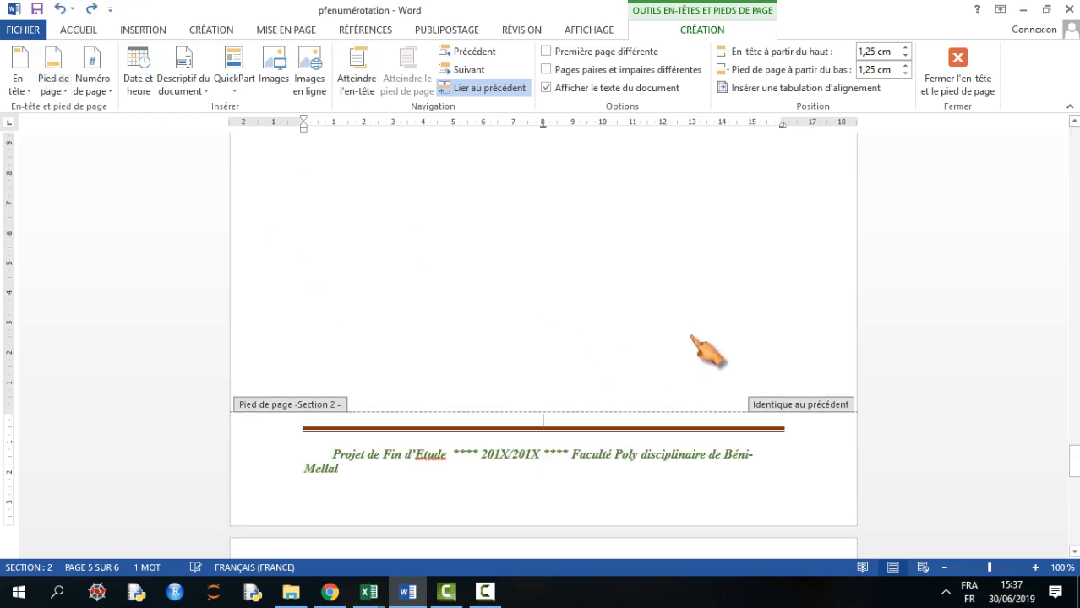
drag(350, 474, 307, 427)
click(368, 484)
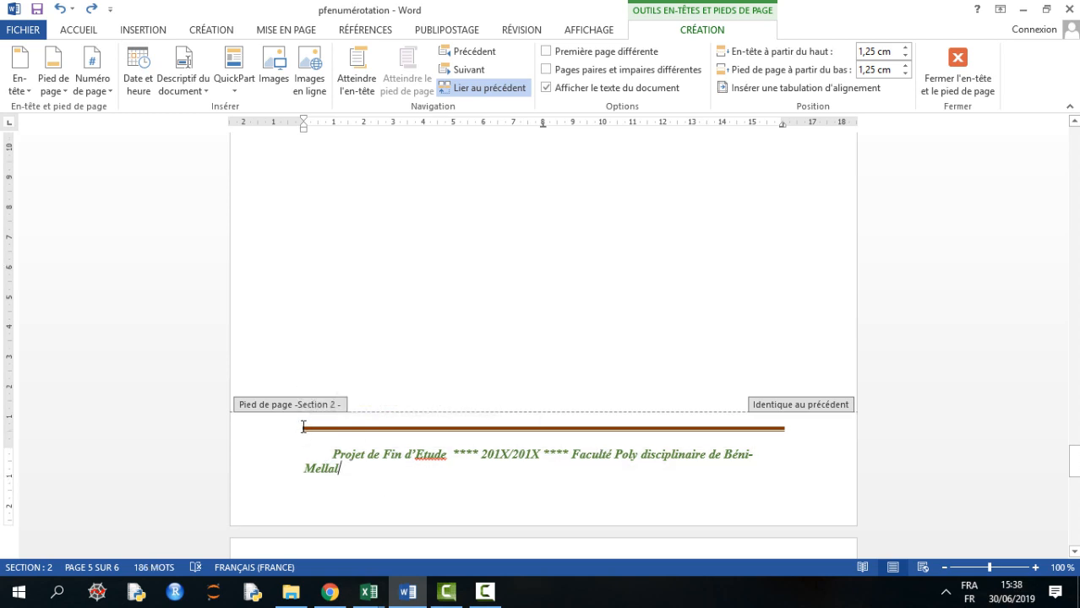
click(301, 422)
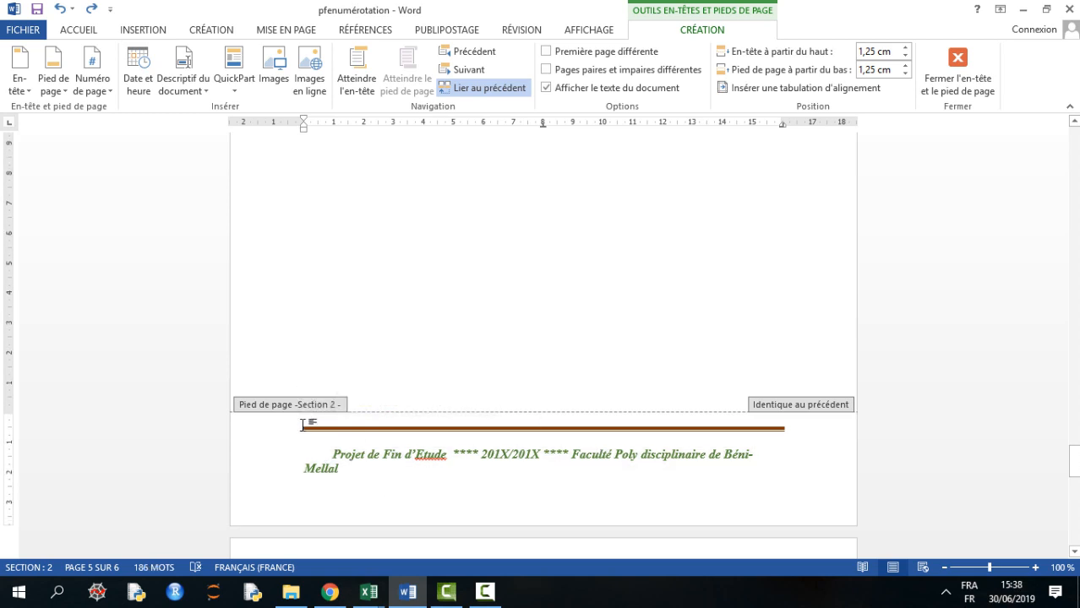
drag(343, 463, 305, 412)
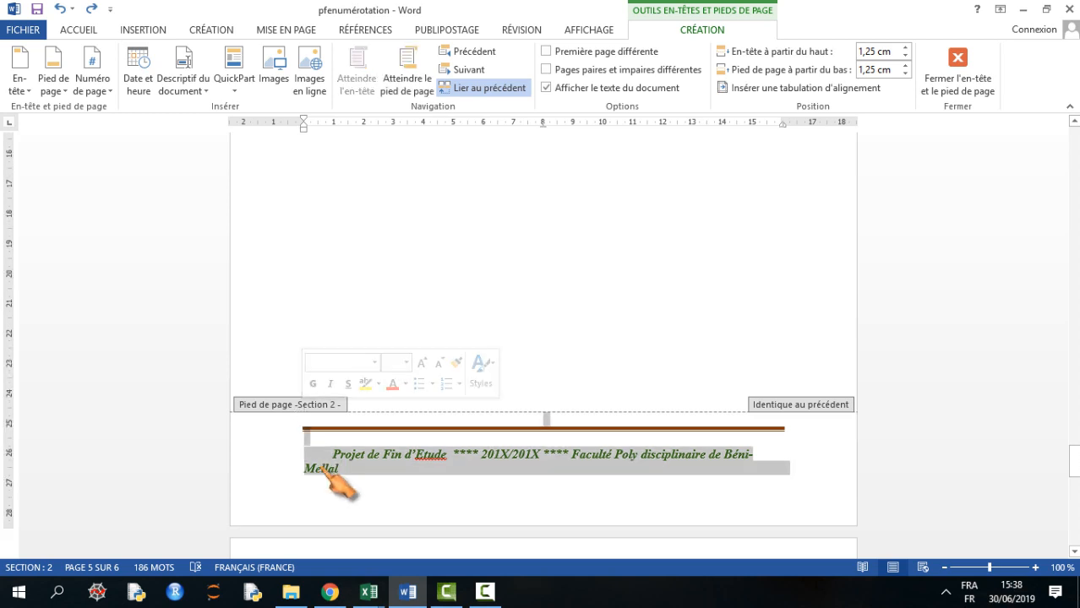
click(428, 487)
drag(382, 475, 309, 441)
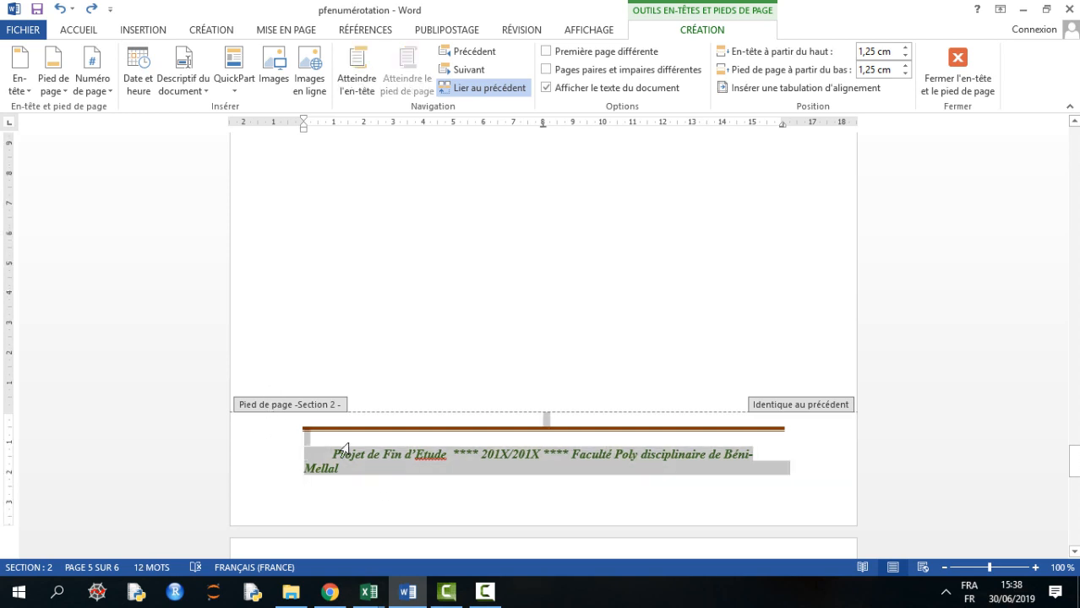
key(Delete)
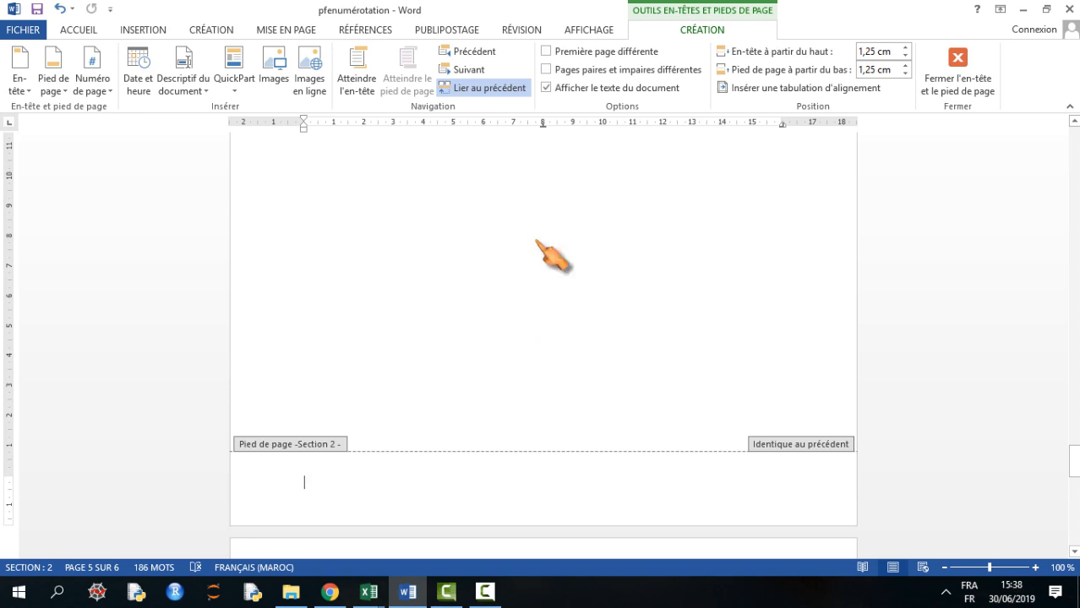
- Leave footer editing and insert a next-page section break (Page suivante) below the "Conclusion générale" line of the Sommaire
drag(1072, 469, 1073, 415)
scroll(642, 414, up, 4)
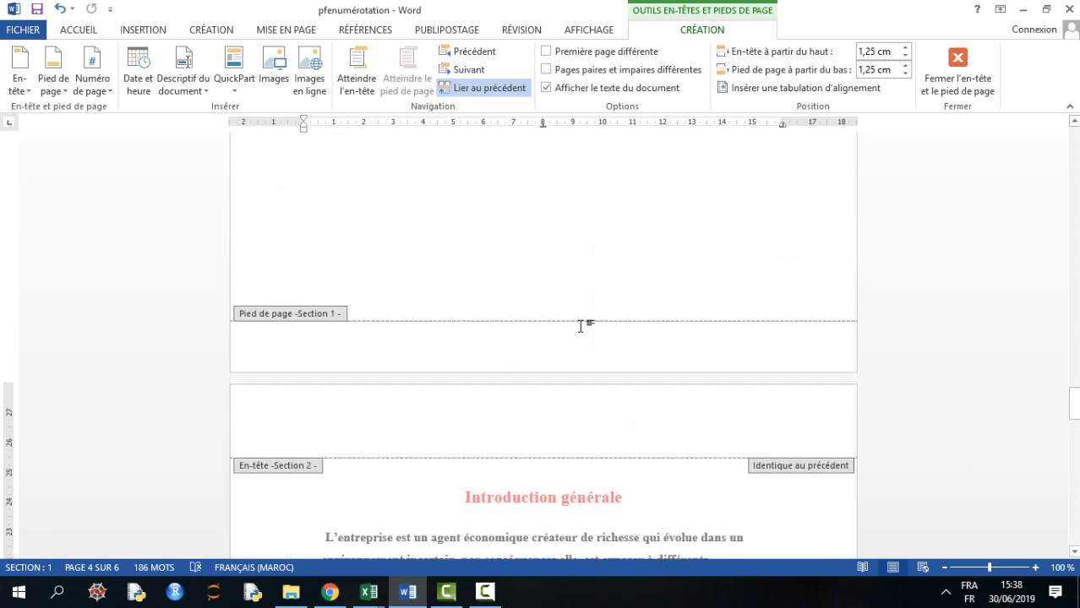
scroll(585, 333, down, 2)
scroll(651, 270, up, 6)
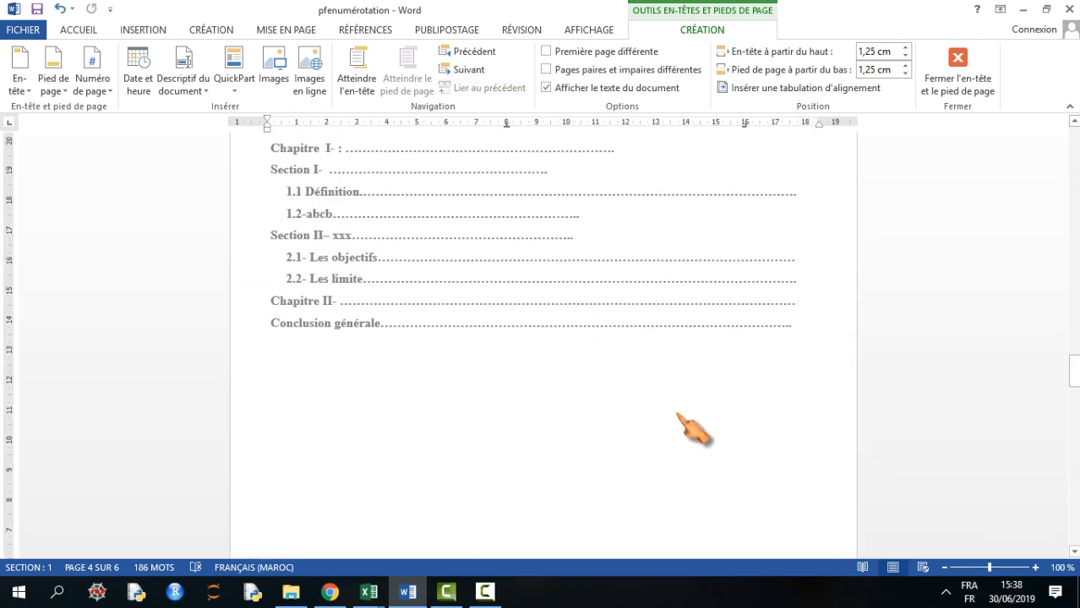
double_click(725, 413)
scroll(551, 389, down, 2)
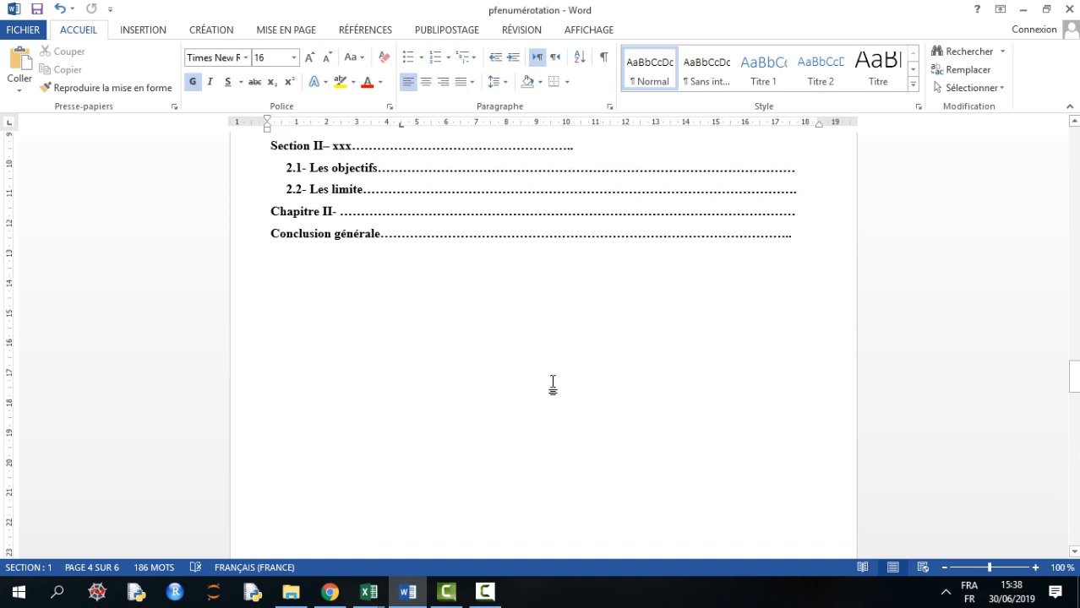
click(290, 31)
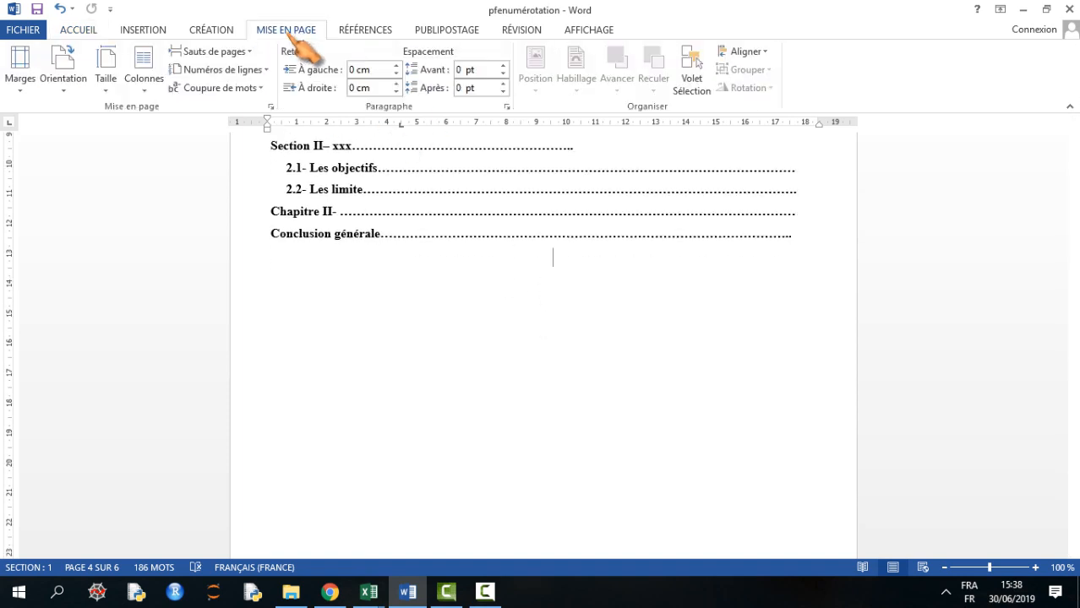
click(250, 52)
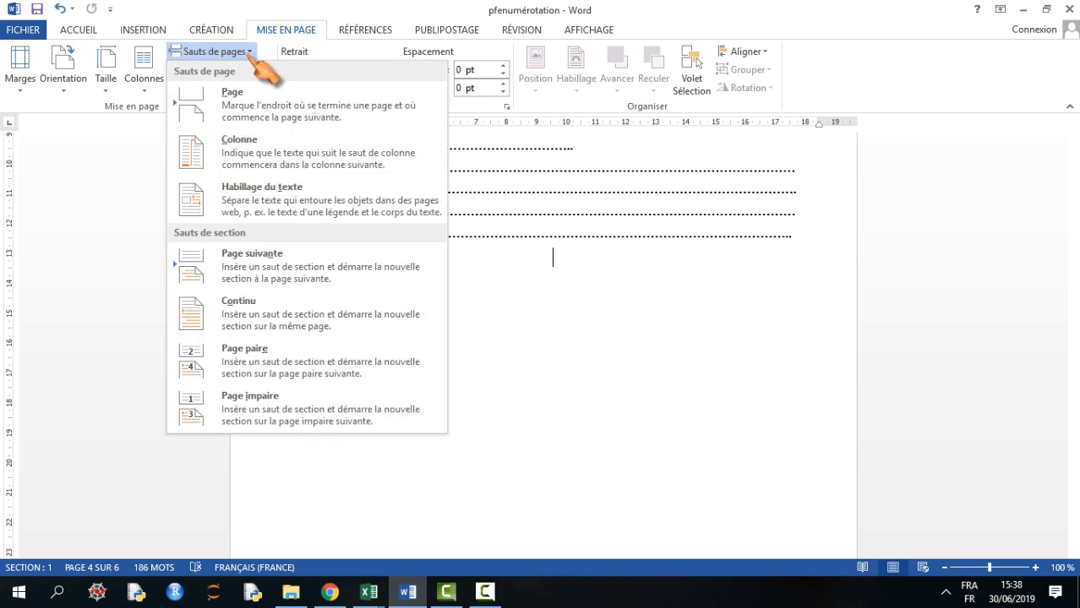
click(250, 267)
- Look through the pages between the Sommaire and the "Introduction générale" heading, checking the section and page numbers
scroll(564, 390, down, 15)
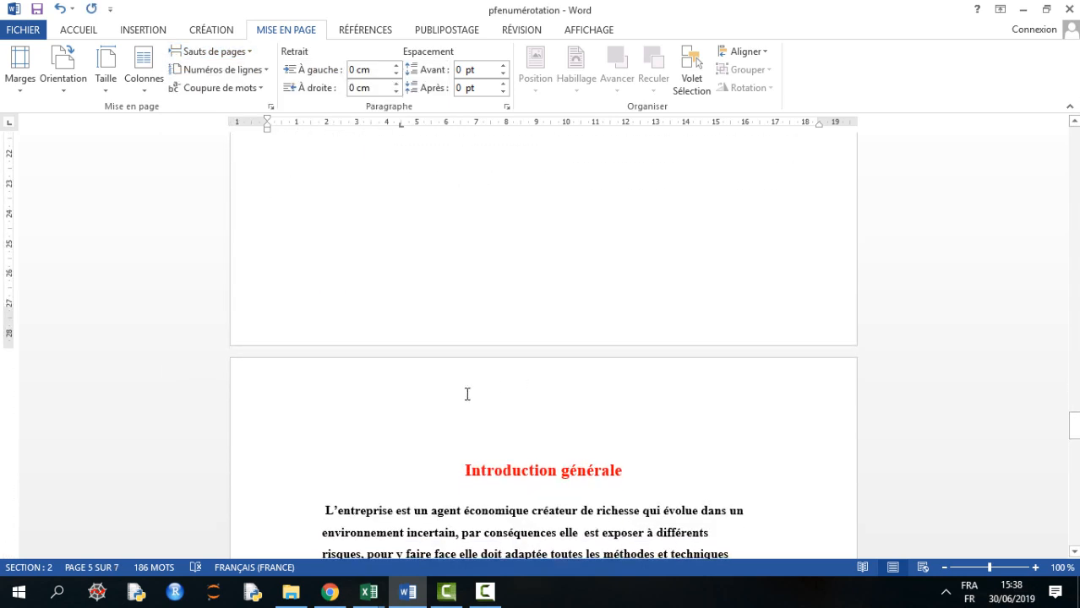
scroll(470, 396, up, 2)
scroll(531, 297, up, 4)
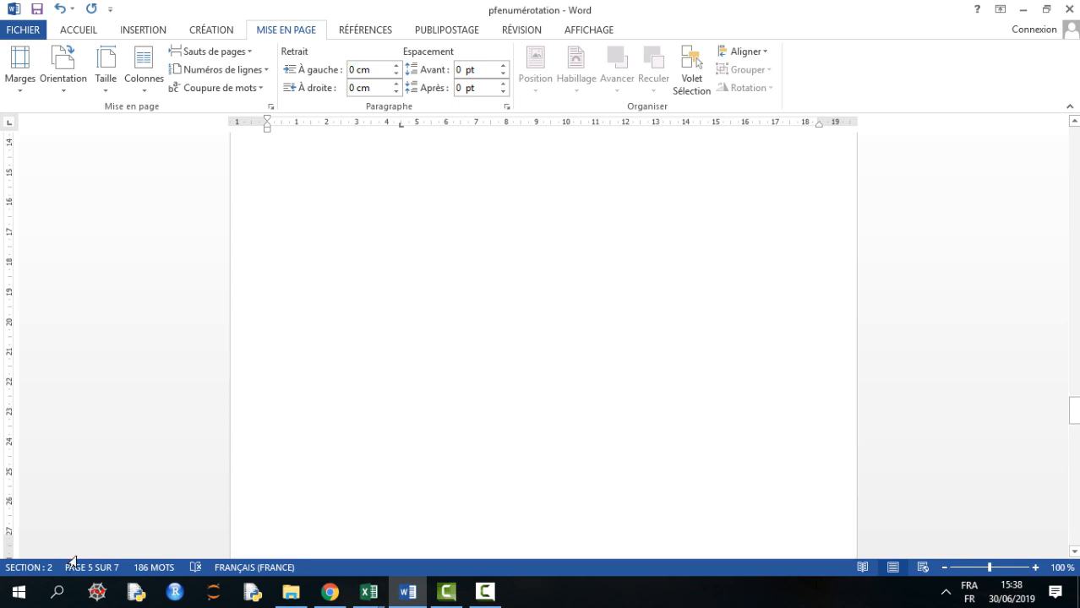
scroll(468, 340, up, 14)
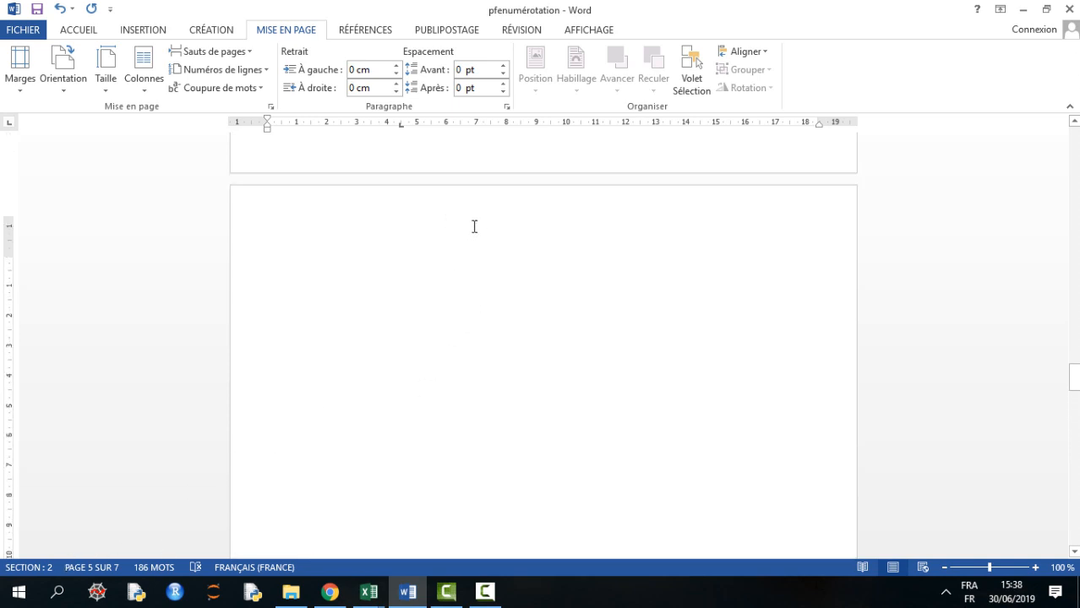
scroll(461, 334, down, 17)
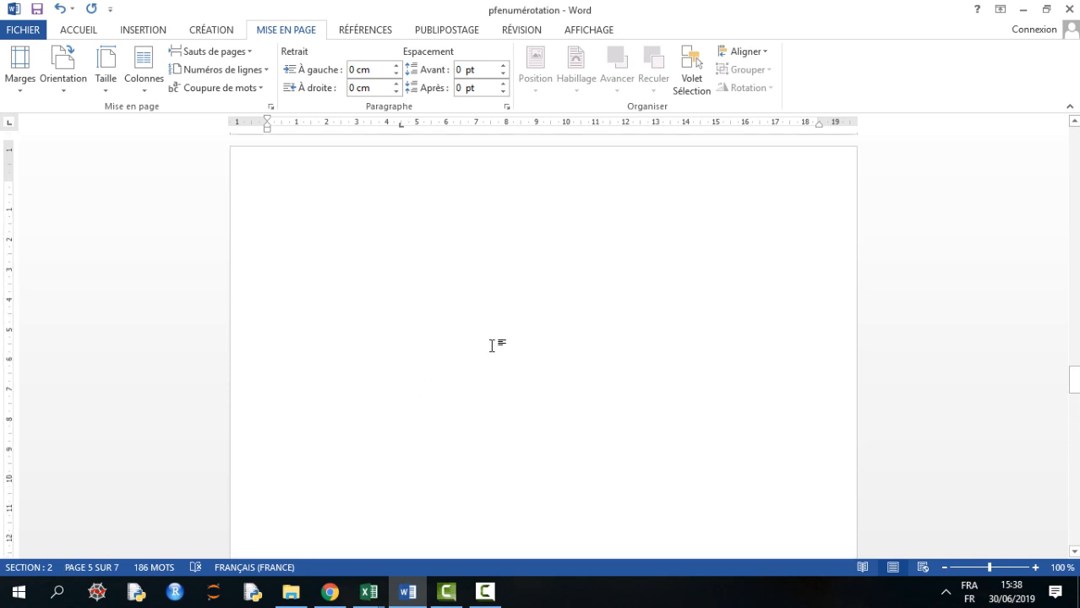
scroll(507, 254, up, 6)
scroll(490, 217, down, 13)
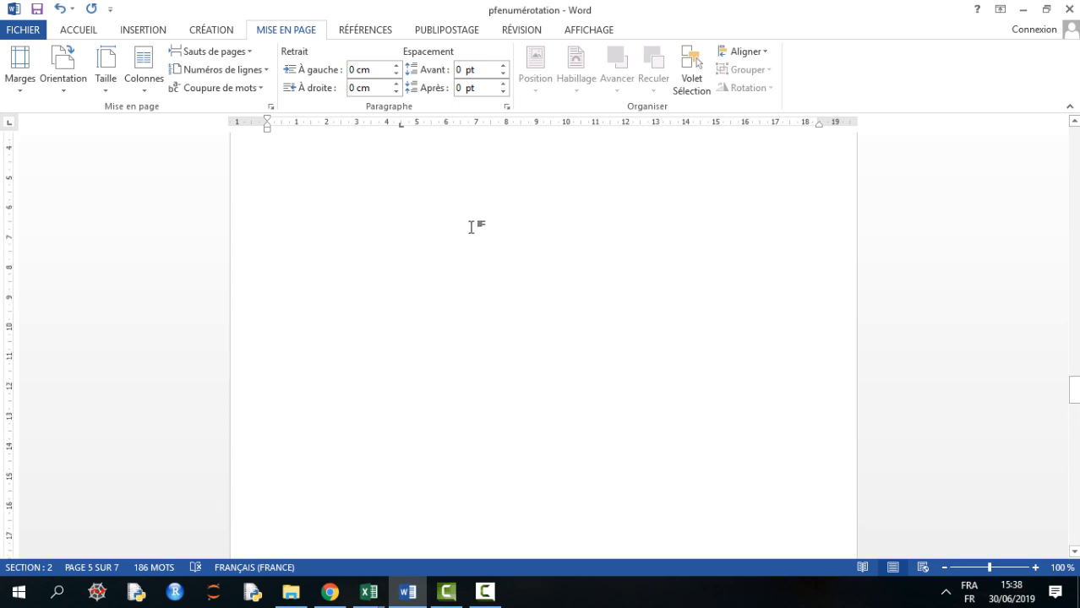
scroll(459, 262, up, 1)
scroll(465, 440, down, 15)
scroll(508, 435, down, 1)
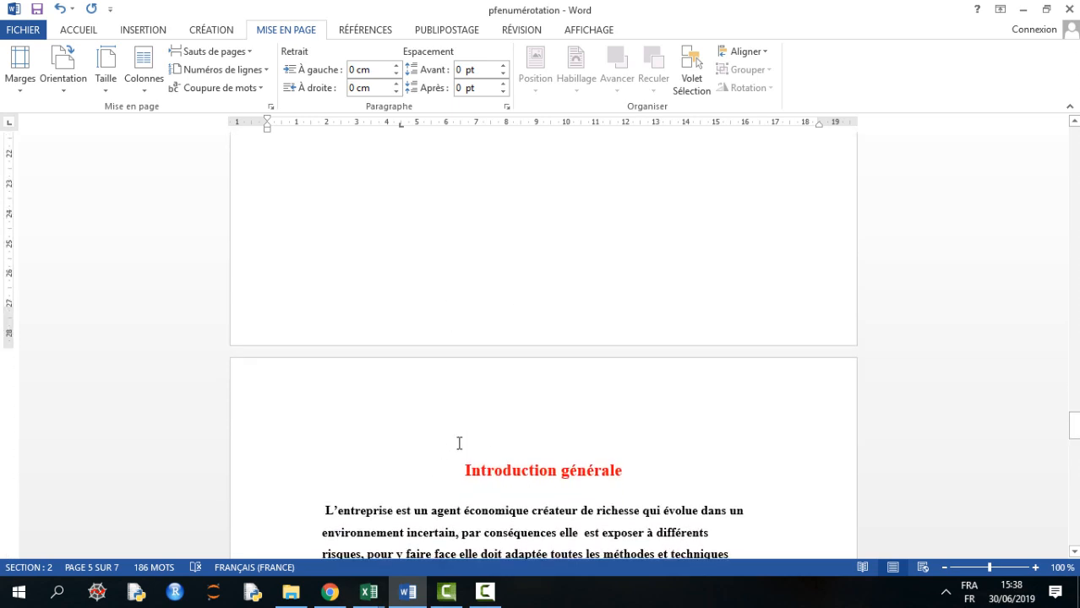
- Delete the extra blank page and the empty line above the "Introduction générale" heading
click(452, 444)
double_click(348, 207)
key(Delete)
scroll(465, 342, up, 5)
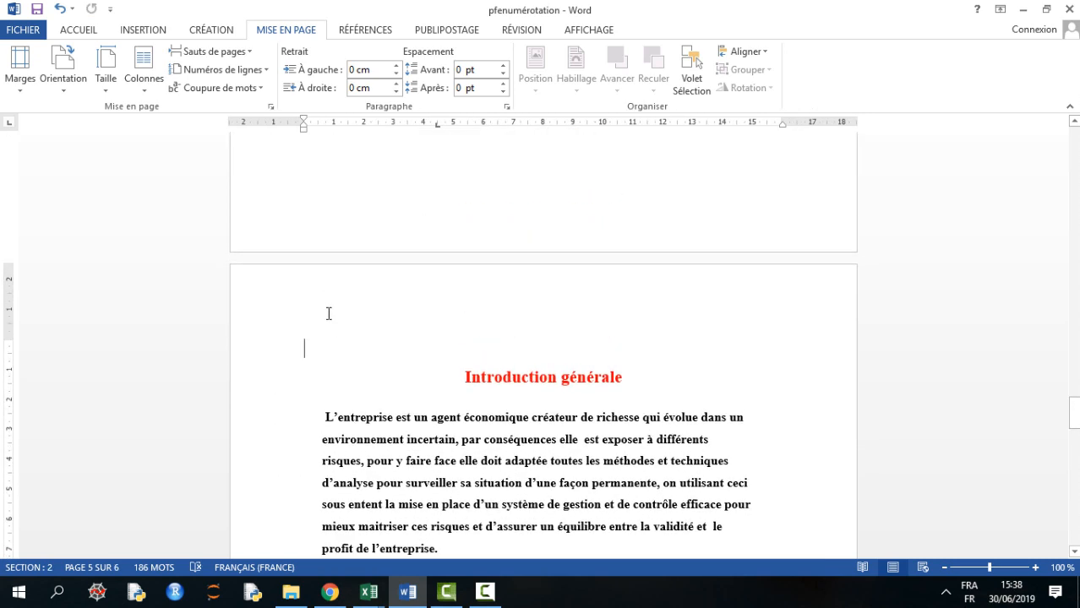
click(309, 346)
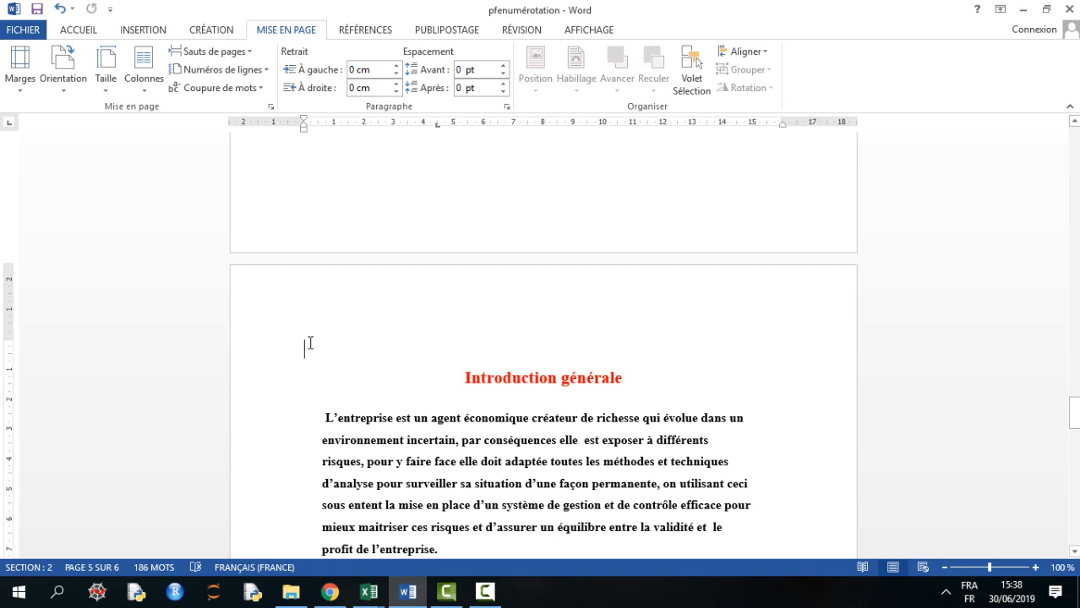
key(Delete)
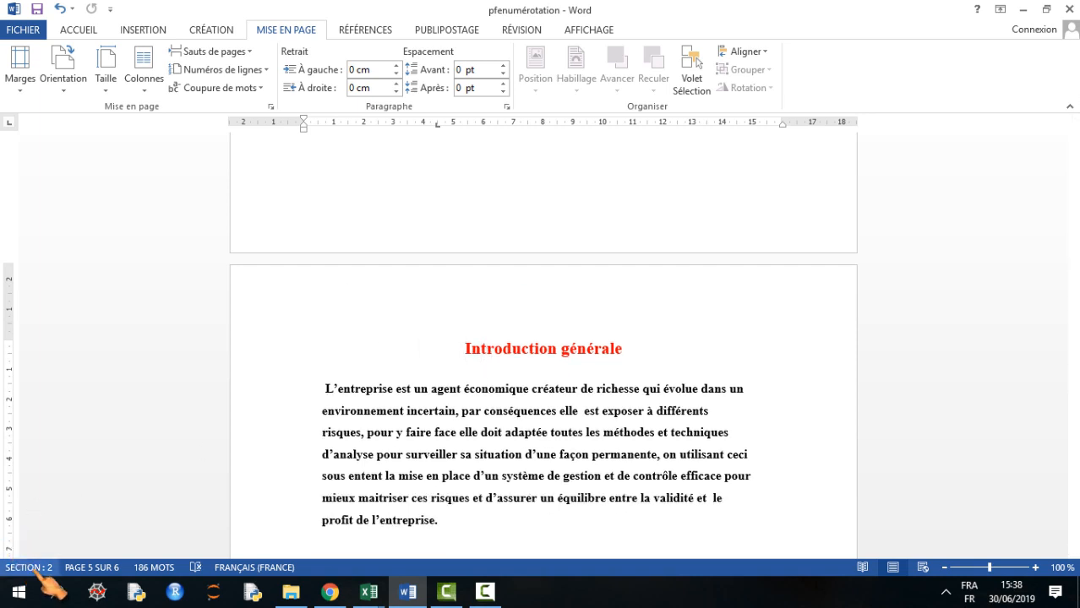
- Compare the section numbers of the Sommaire and "Introduction générale" pages, and review the status bar's display options
scroll(530, 296, up, 3)
scroll(530, 291, up, 14)
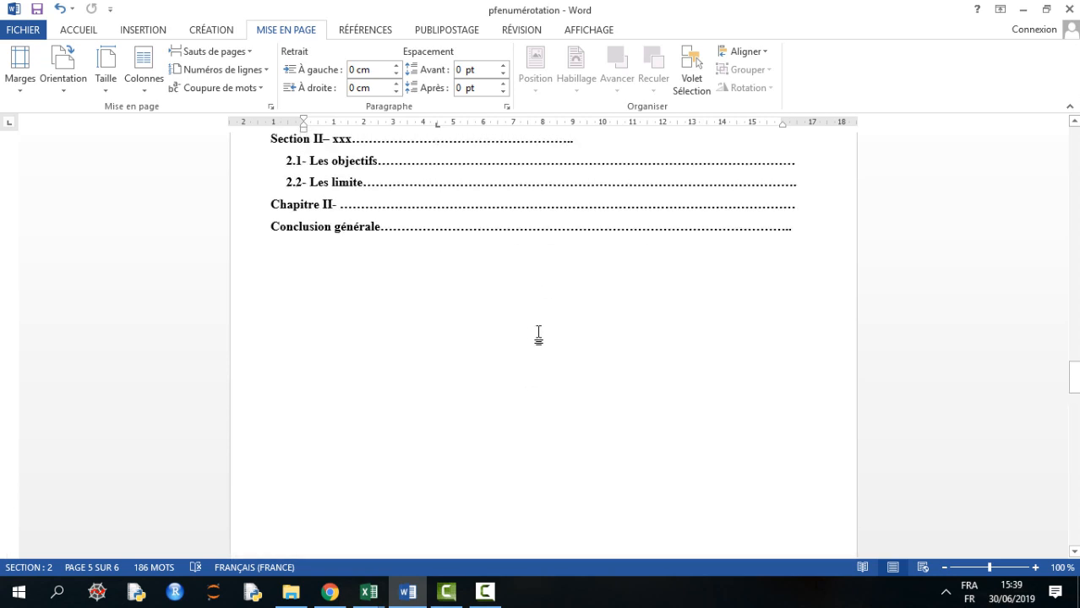
scroll(504, 335, down, 7)
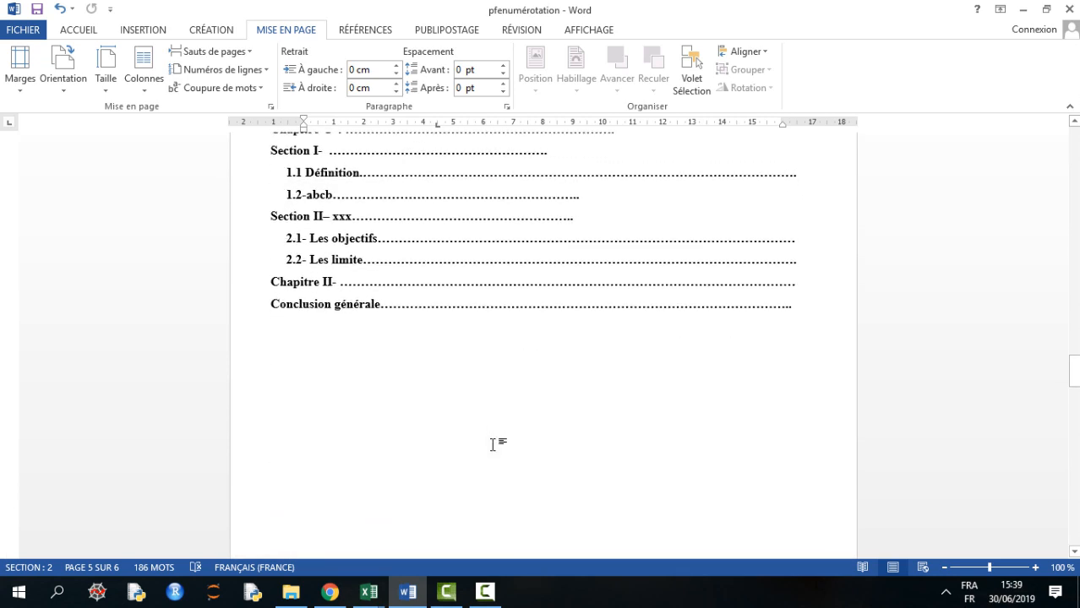
click(500, 439)
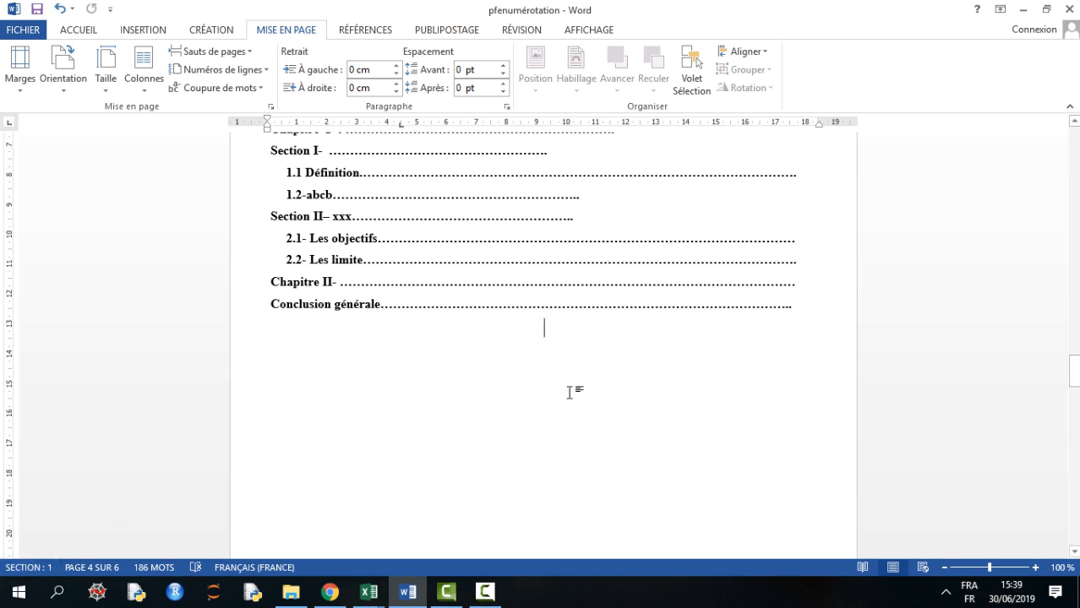
scroll(566, 397, down, 3)
scroll(561, 323, down, 3)
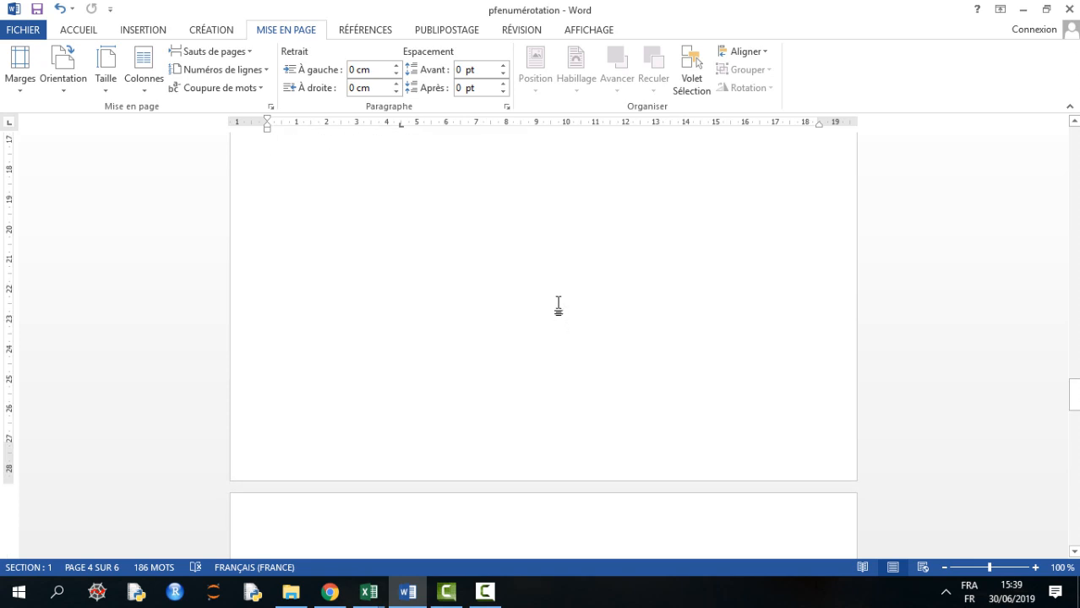
scroll(592, 270, up, 9)
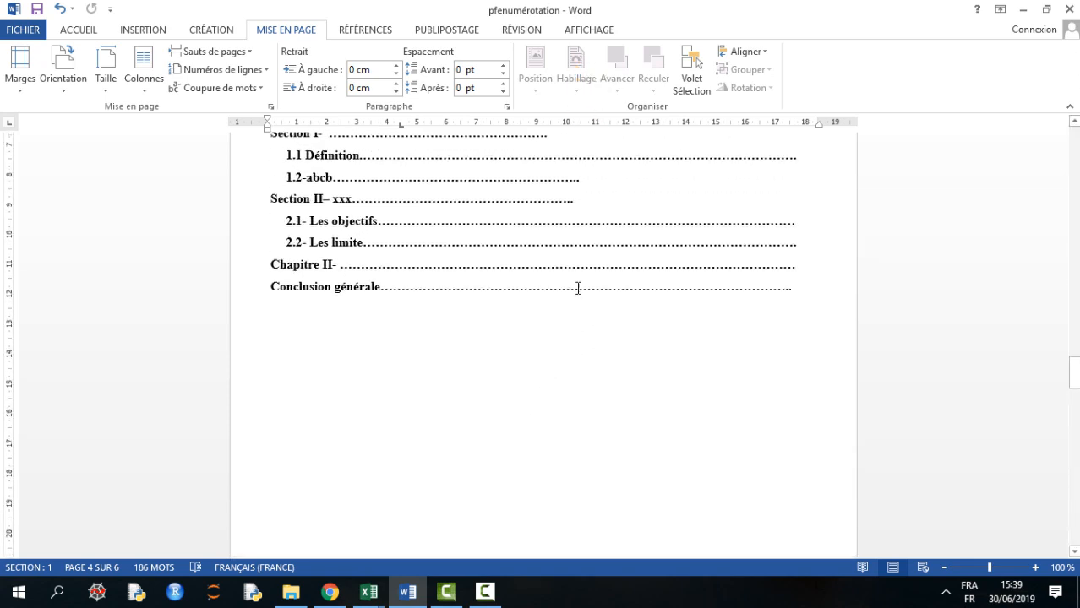
scroll(552, 271, up, 2)
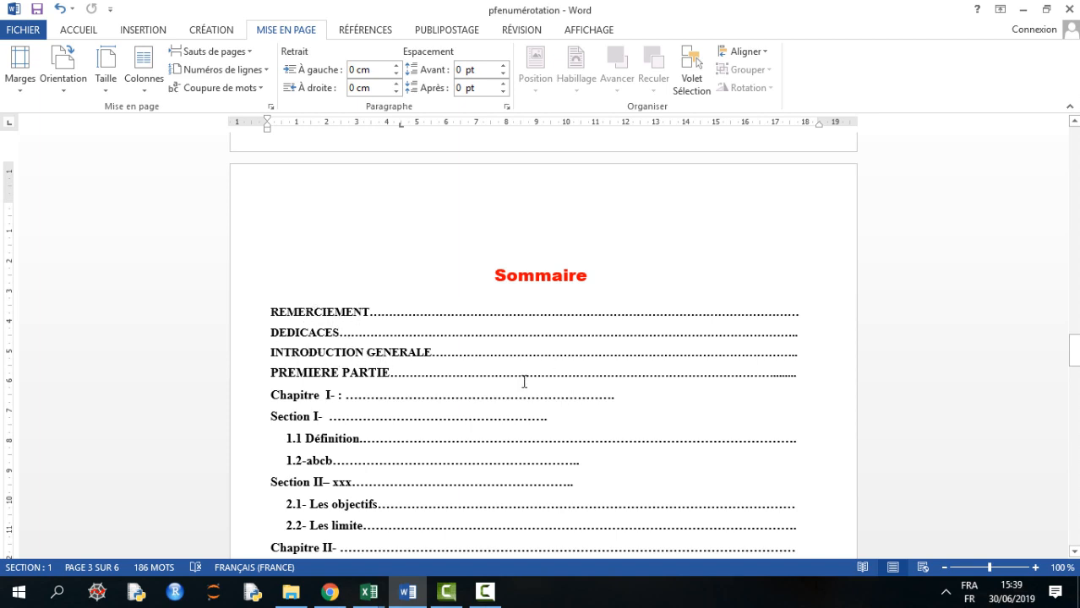
scroll(528, 367, down, 15)
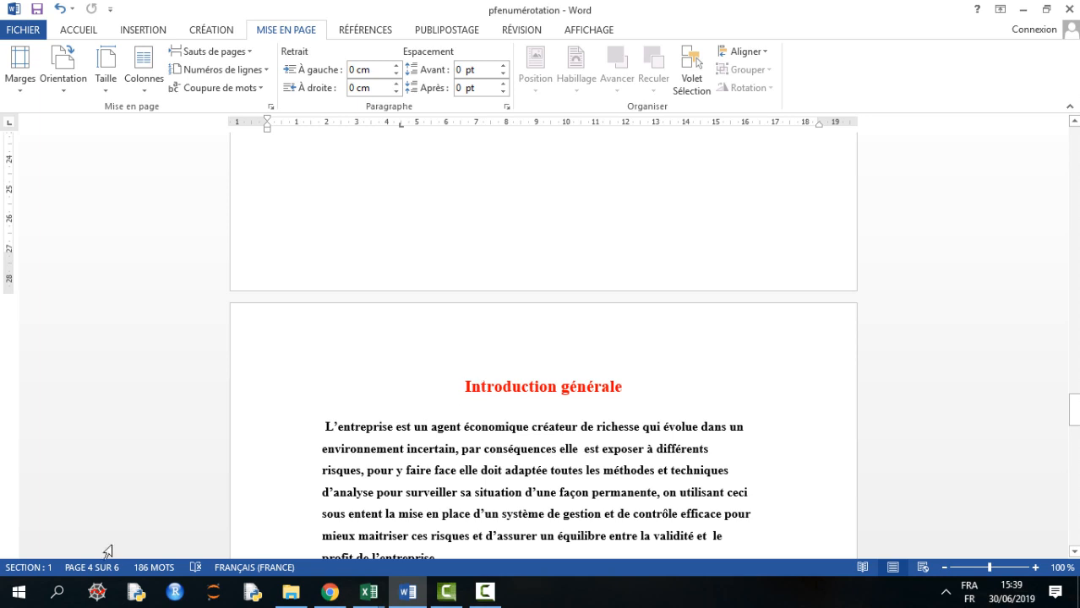
click(429, 499)
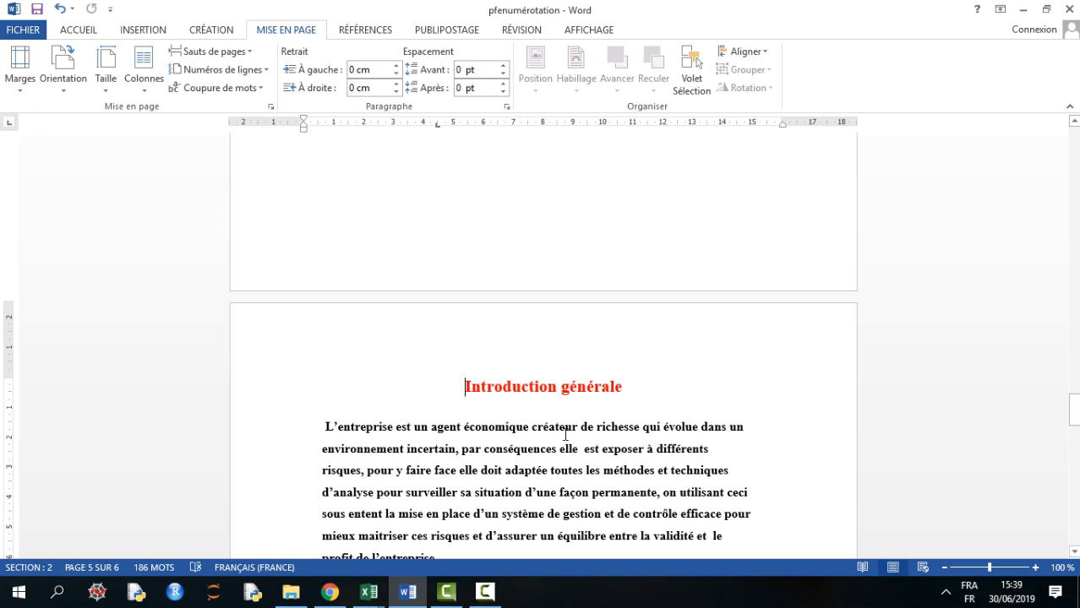
right_click(31, 571)
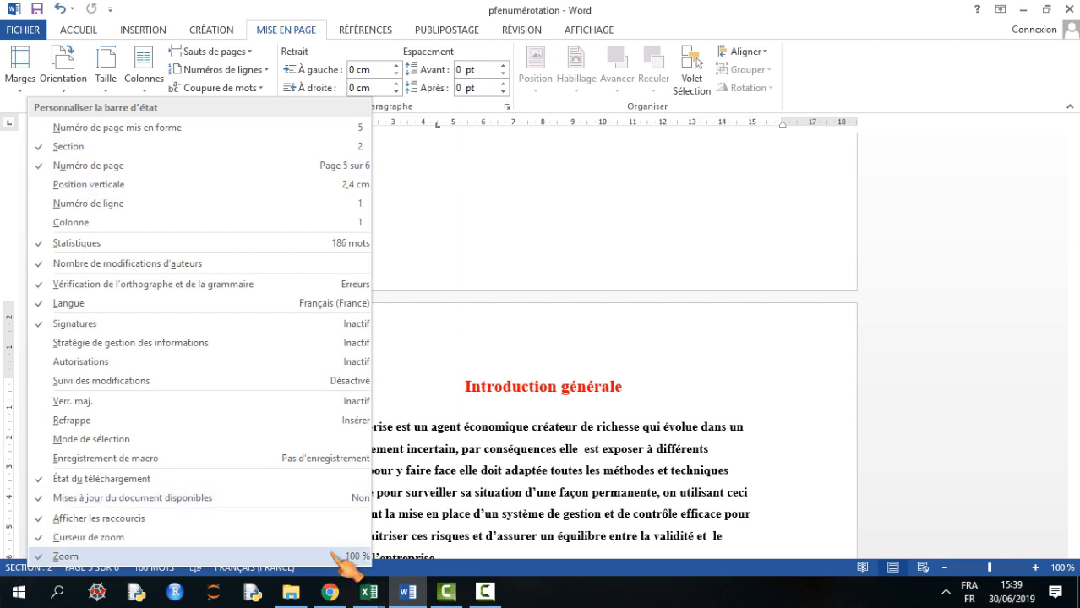
click(34, 576)
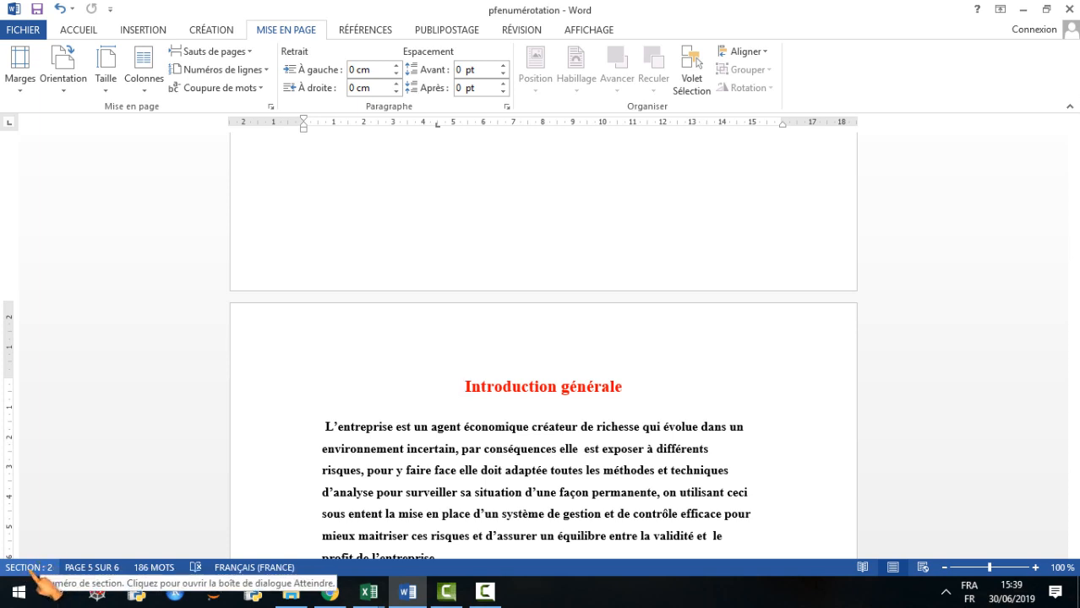
- Open the Section 2 footer on the "Introduction générale" page for editing and review the bottom-of-page number styles
scroll(673, 503, down, 15)
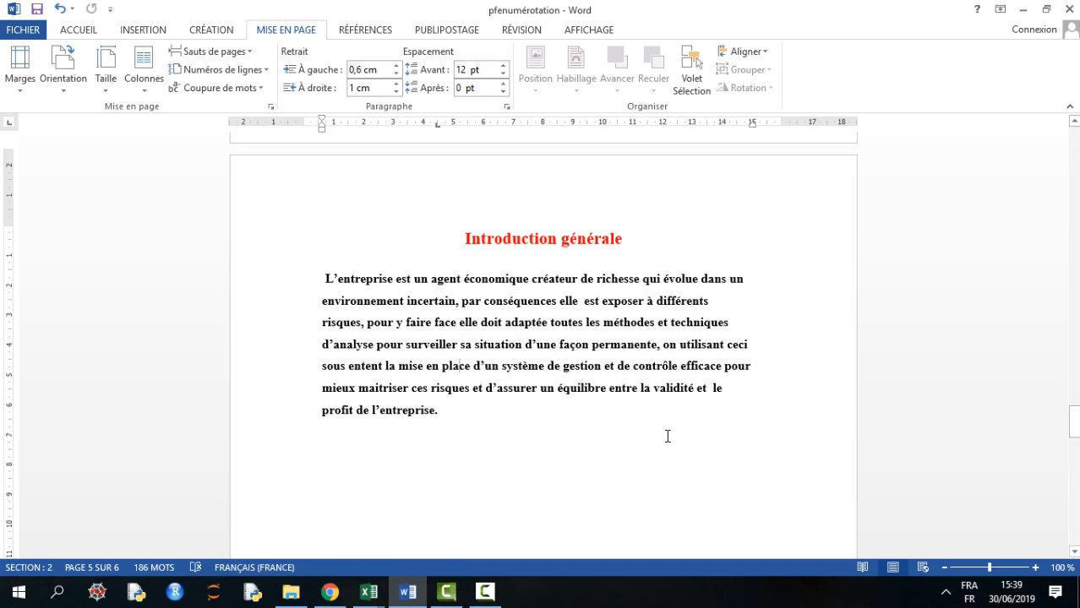
scroll(676, 449, down, 2)
key(ctrl+z)
scroll(547, 477, down, 2)
scroll(547, 478, down, 3)
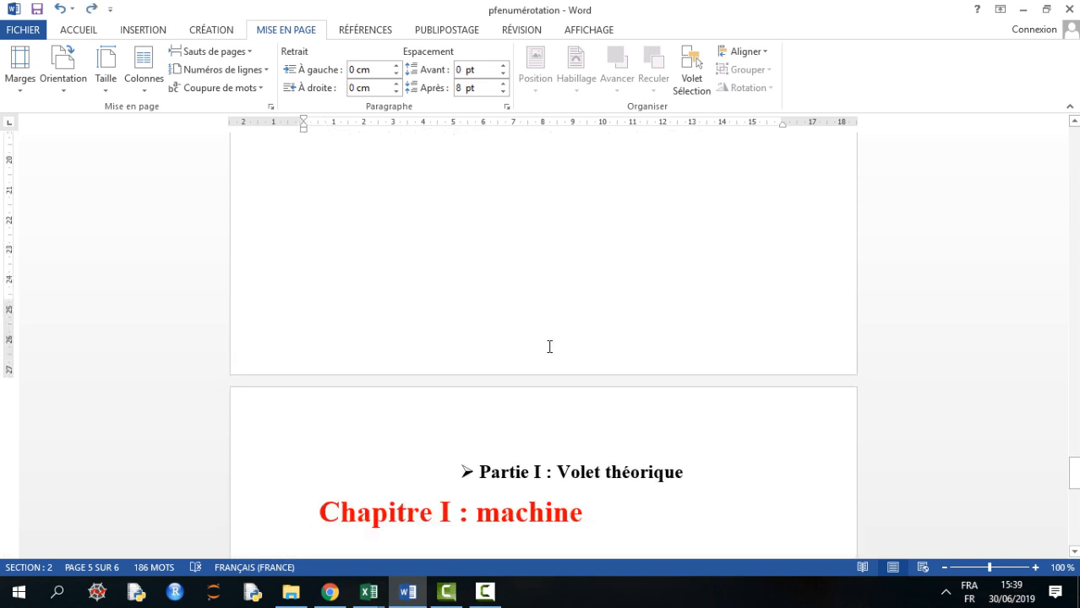
double_click(552, 426)
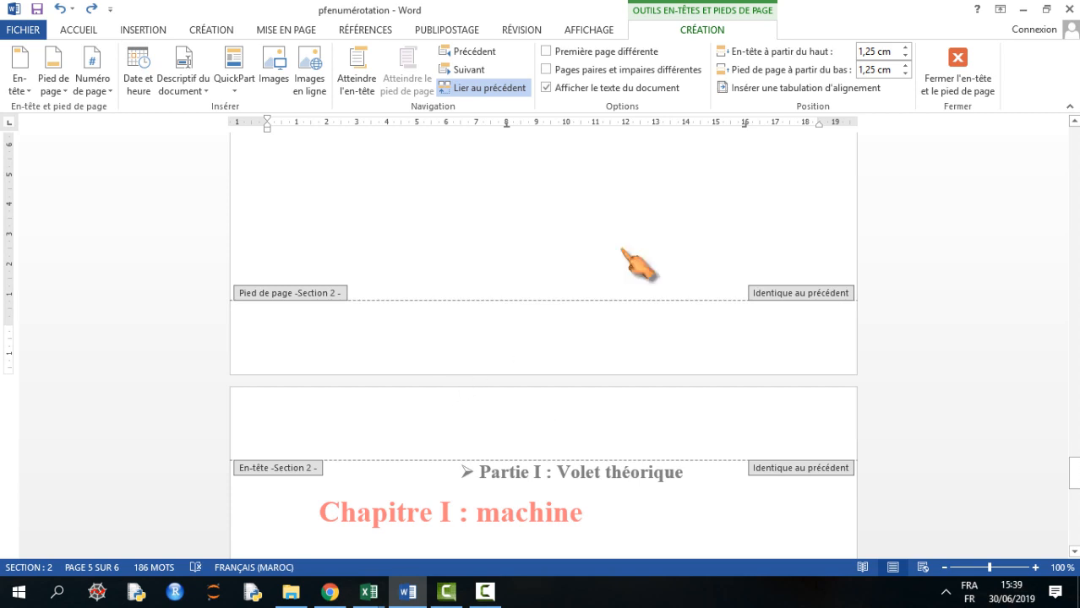
click(106, 95)
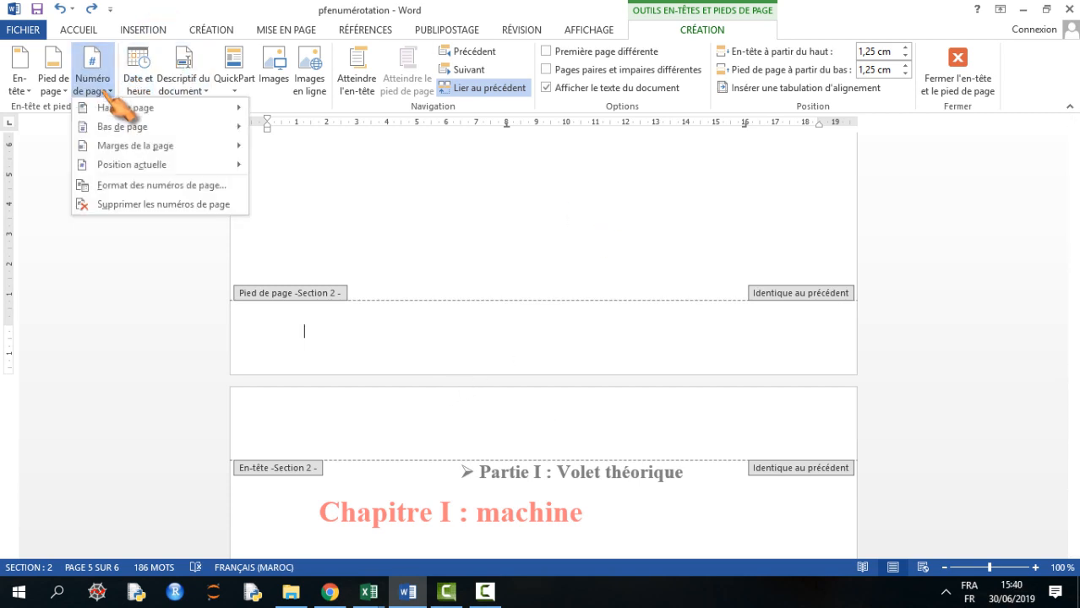
mouse_move(134, 132)
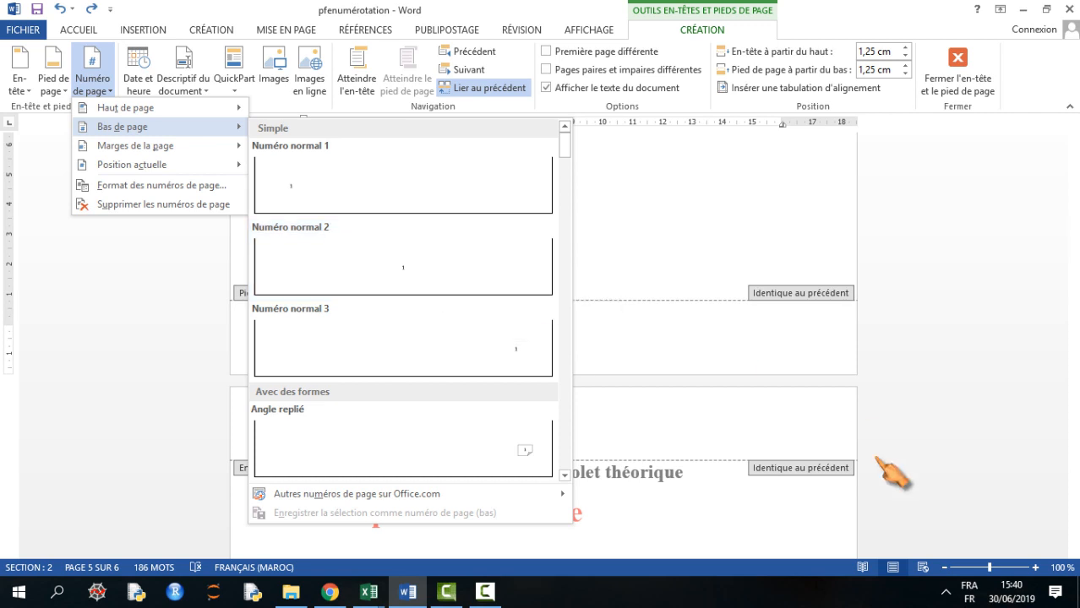
click(487, 358)
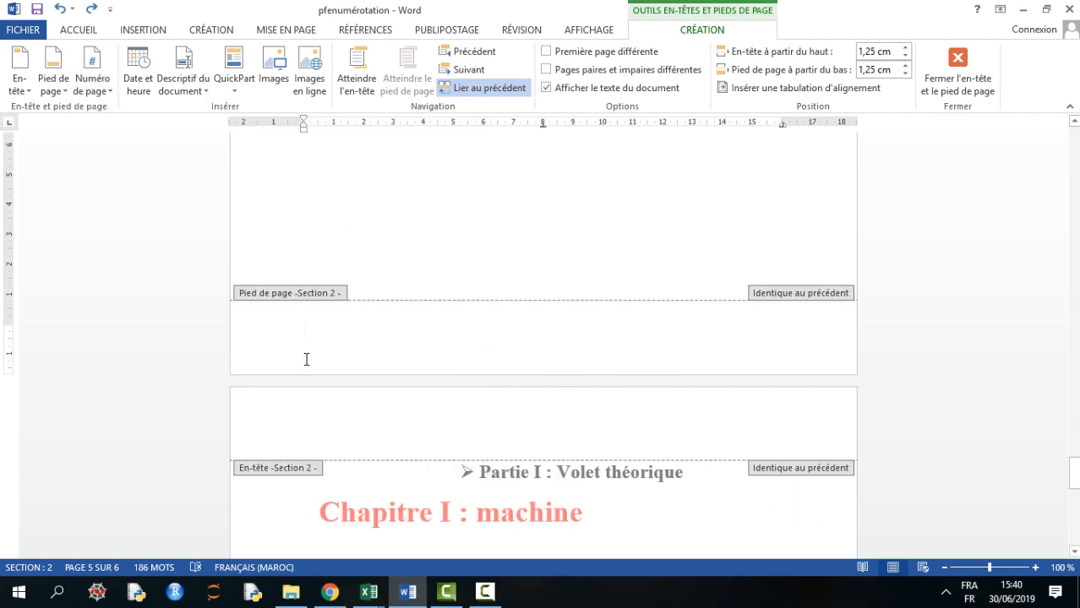
- Paste "Projet de Fin d’Etude **** 201X/201X **** Faculté Poly disciplinaire de Béni-Mellal" into the Section 2 footer and remove its leading spaces
text(Projet de Fin d’Etude  **** 201X/201X **** Faculté Poly disciplinaire de Béni-Mellal)
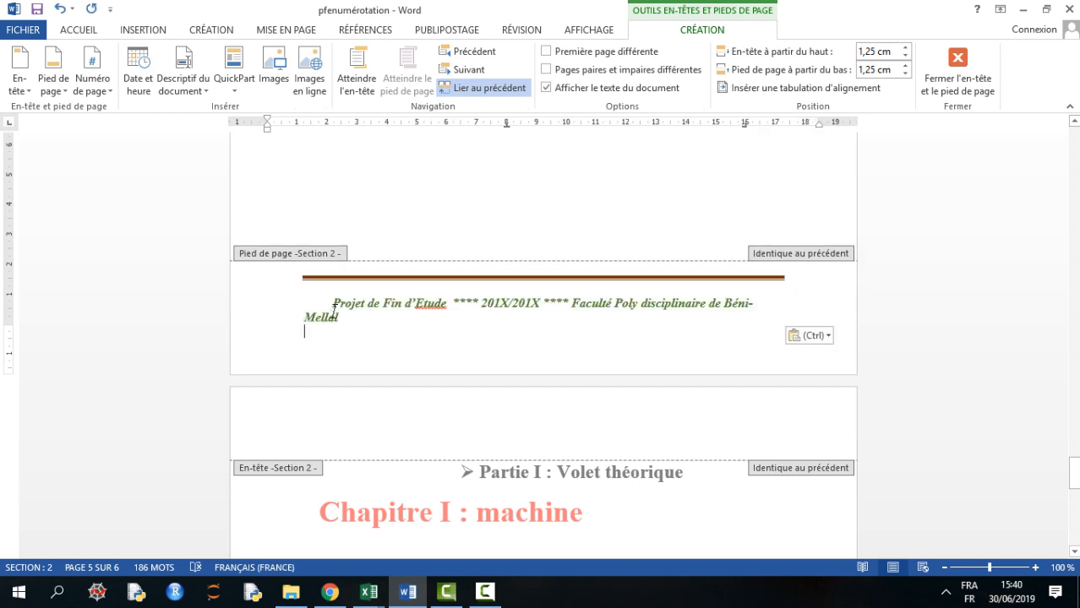
click(333, 301)
key(BackSpace)
key(BackSpace)
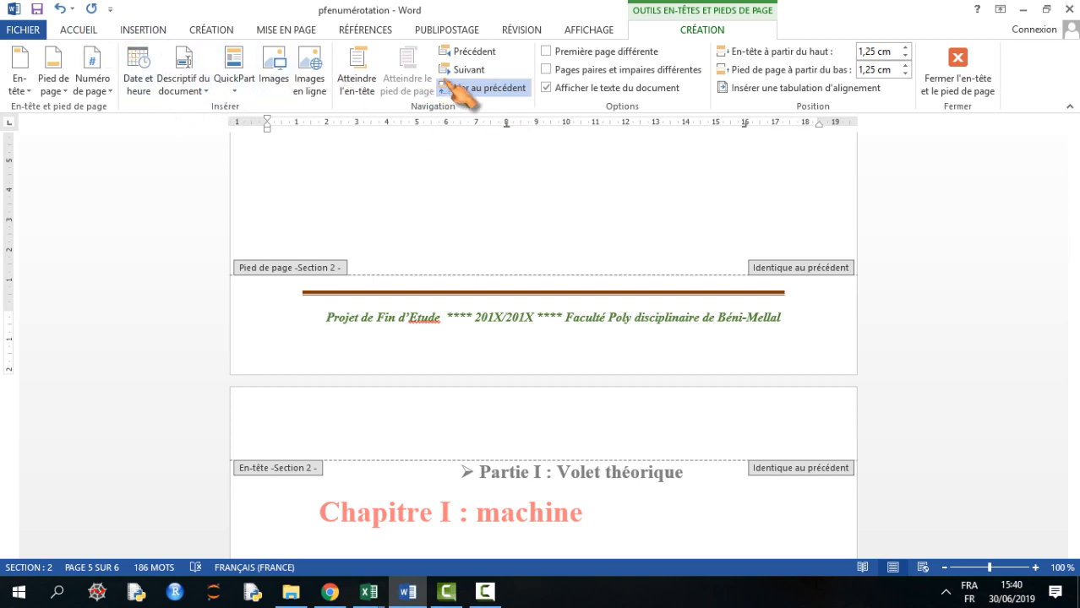
- Insert a centred page number at the bottom of the page (Bas de page) in the Section 2 footer
click(144, 31)
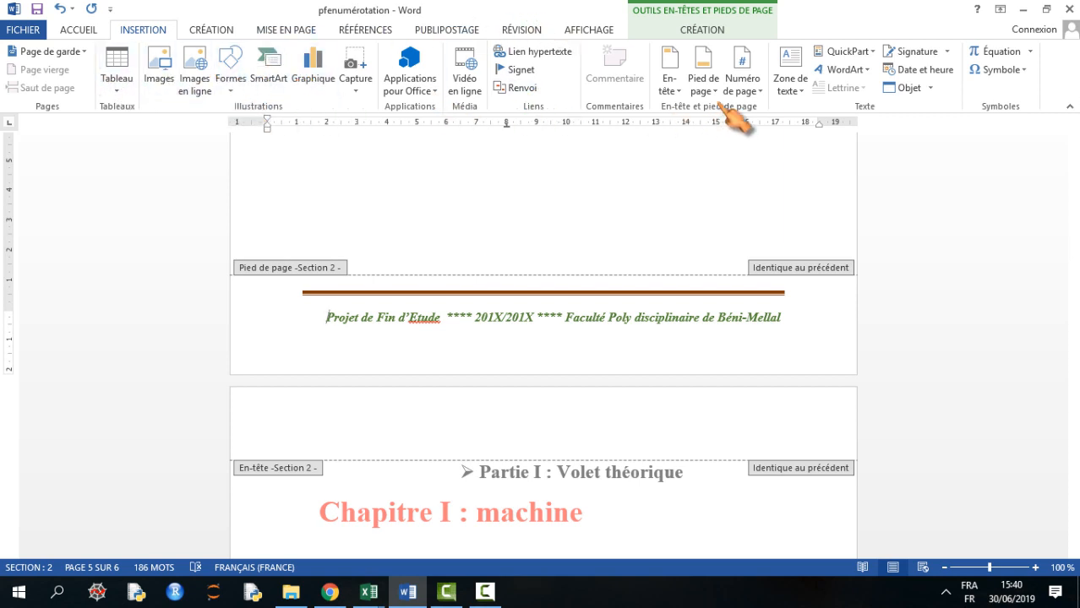
click(744, 84)
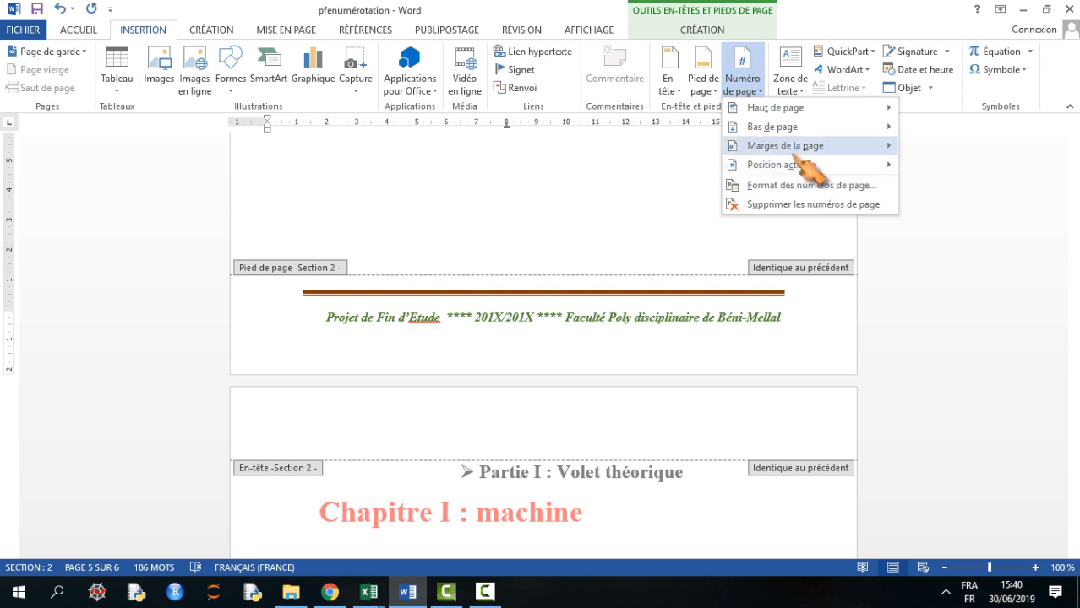
mouse_move(748, 129)
click(572, 273)
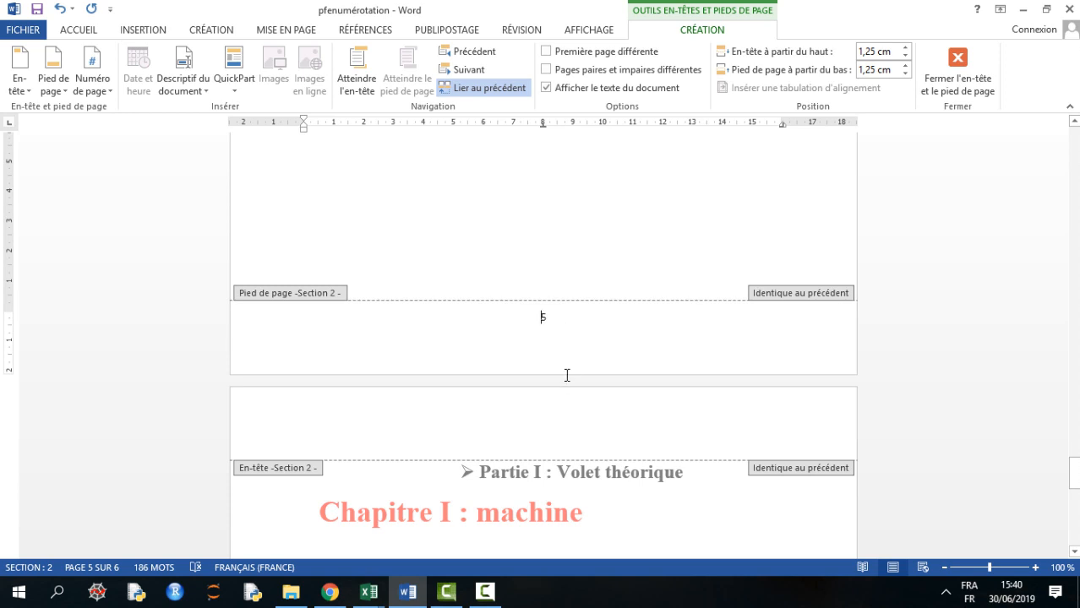
scroll(556, 378, up, 10)
scroll(625, 296, down, 10)
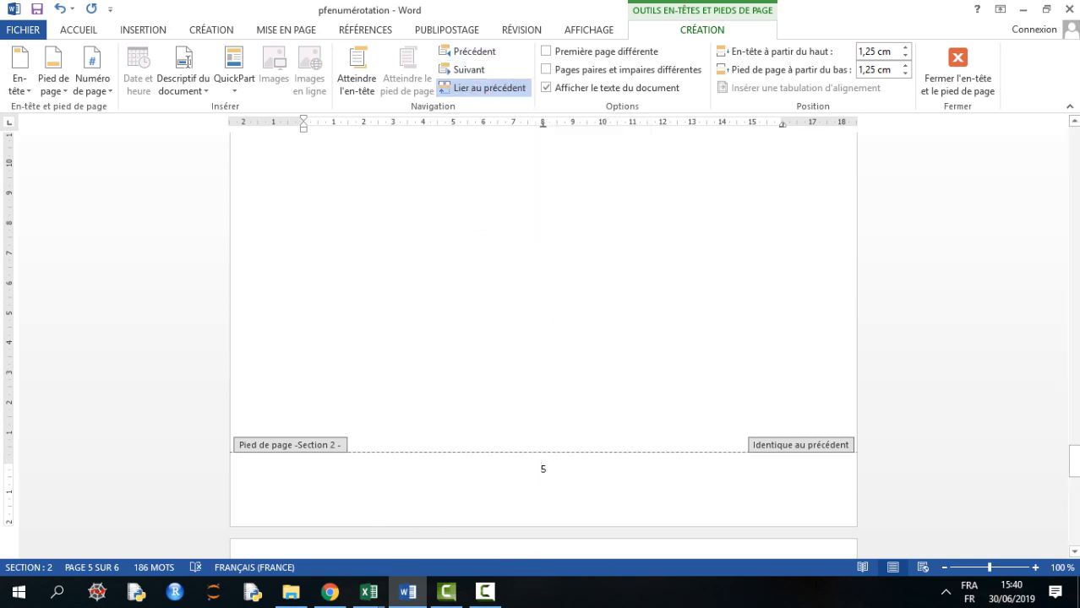
- Unlink the Section 2 footer from the previous section and set its page numbering to start at 1
click(484, 88)
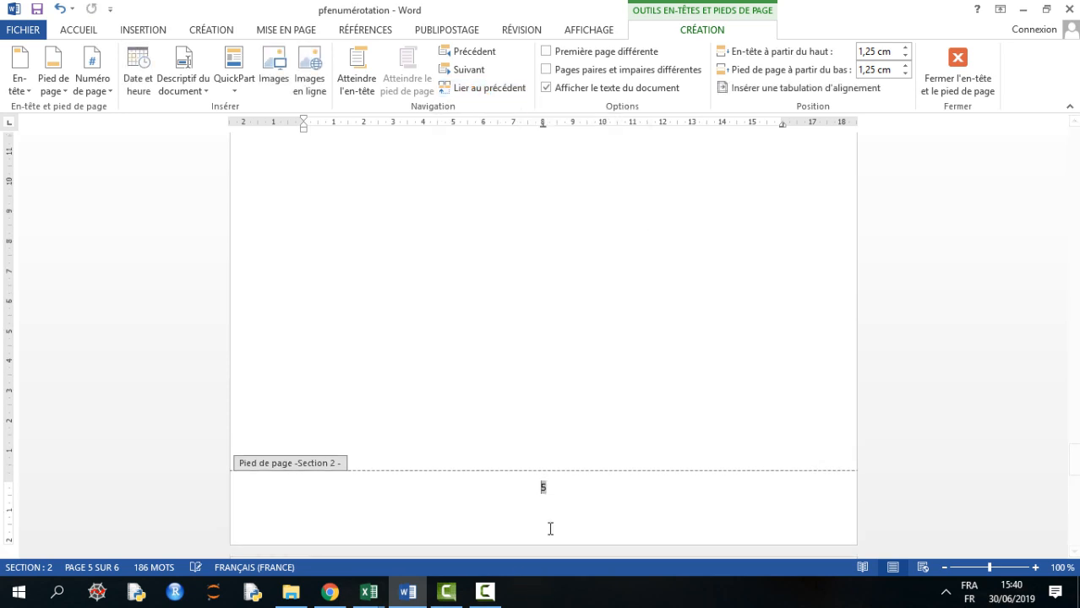
click(93, 83)
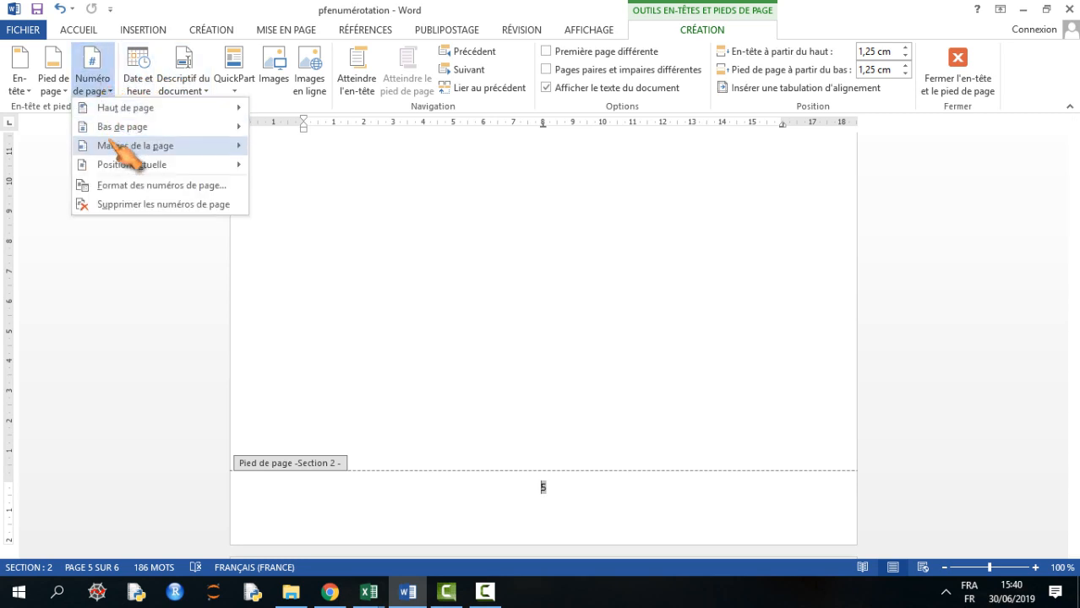
click(152, 186)
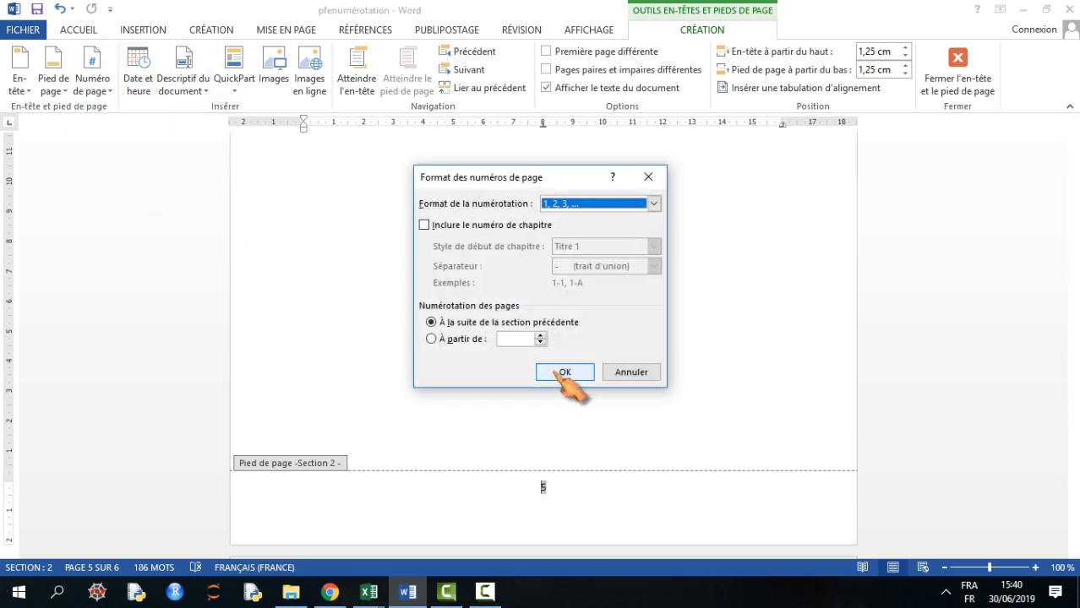
click(433, 339)
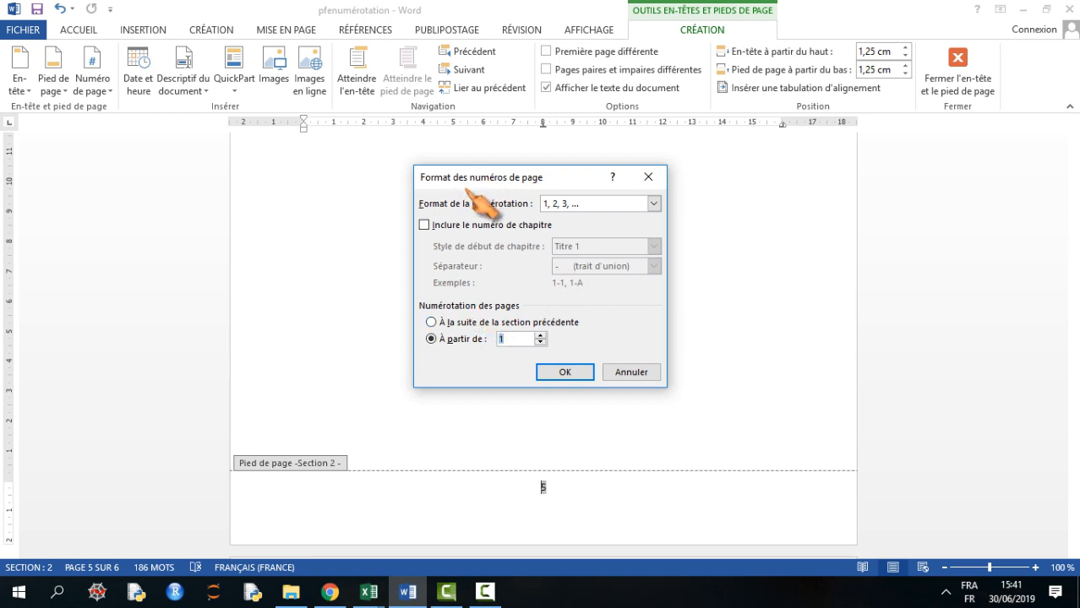
click(431, 324)
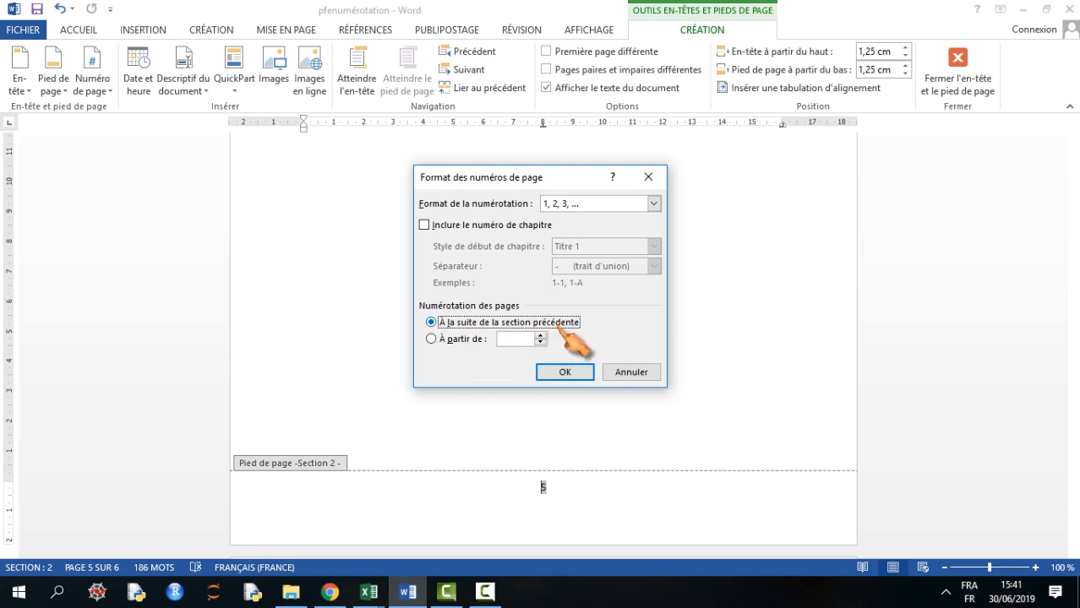
click(431, 339)
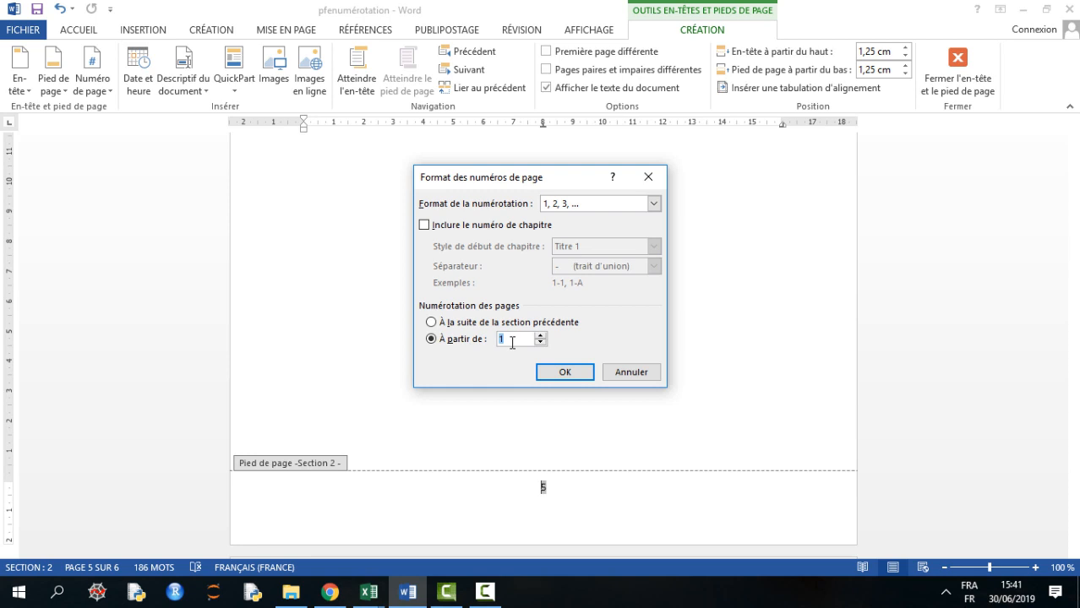
click(581, 372)
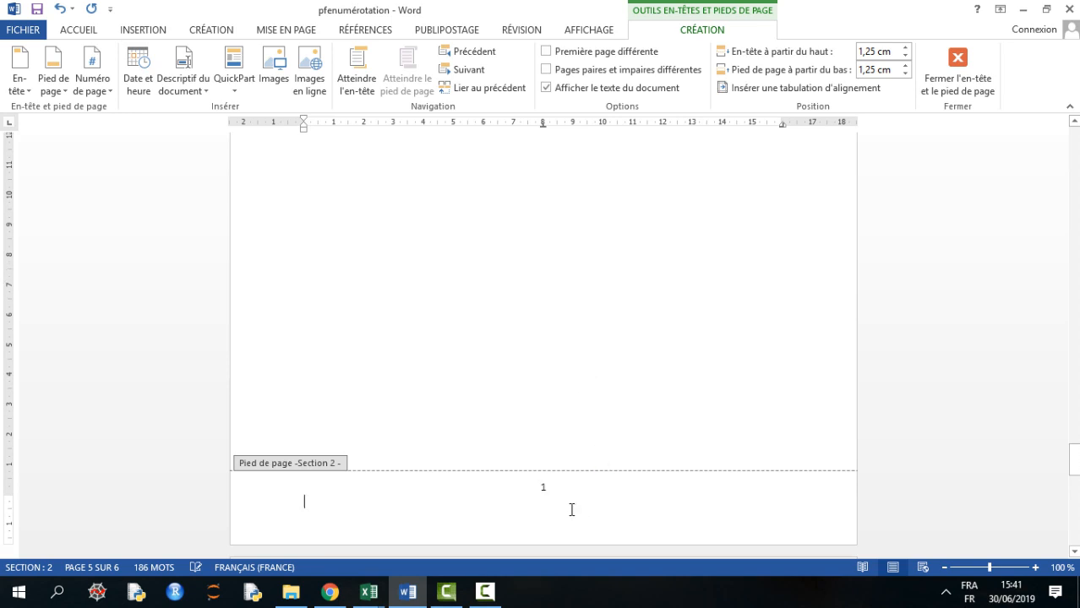
- Paste "Projet de Fin d’Etude **** 201X/201X **** Faculté Poly disciplinaire de Béni-Mellal" below the page number, remove the blank line and leading spaces, and leave the footer
text(Projet de Fin d’Etude  **** 201X/201X **** Faculté Poly disciplinaire de Béni-Mellal)
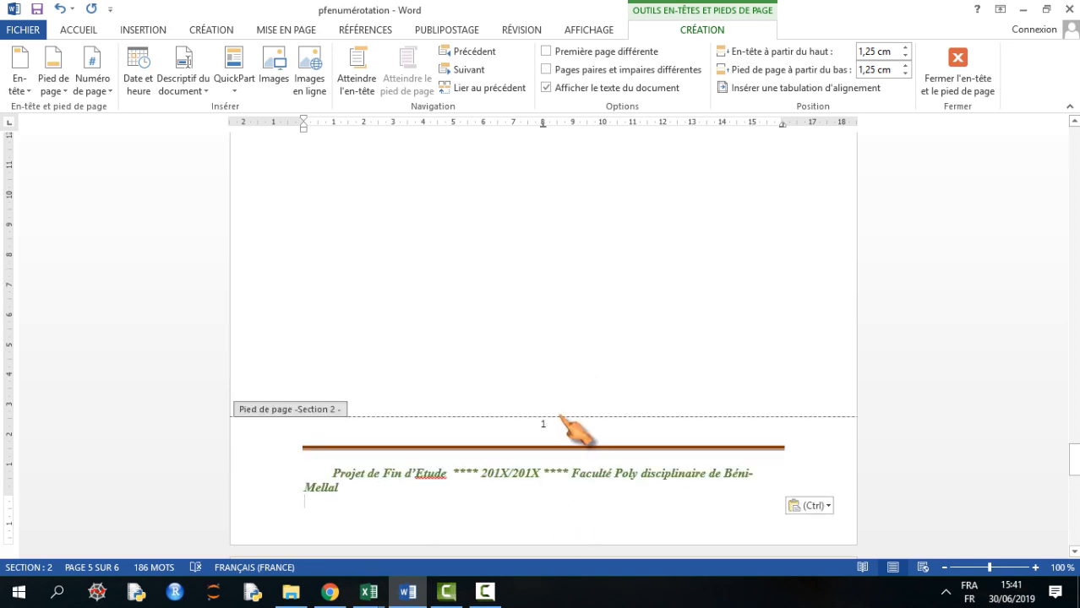
click(429, 435)
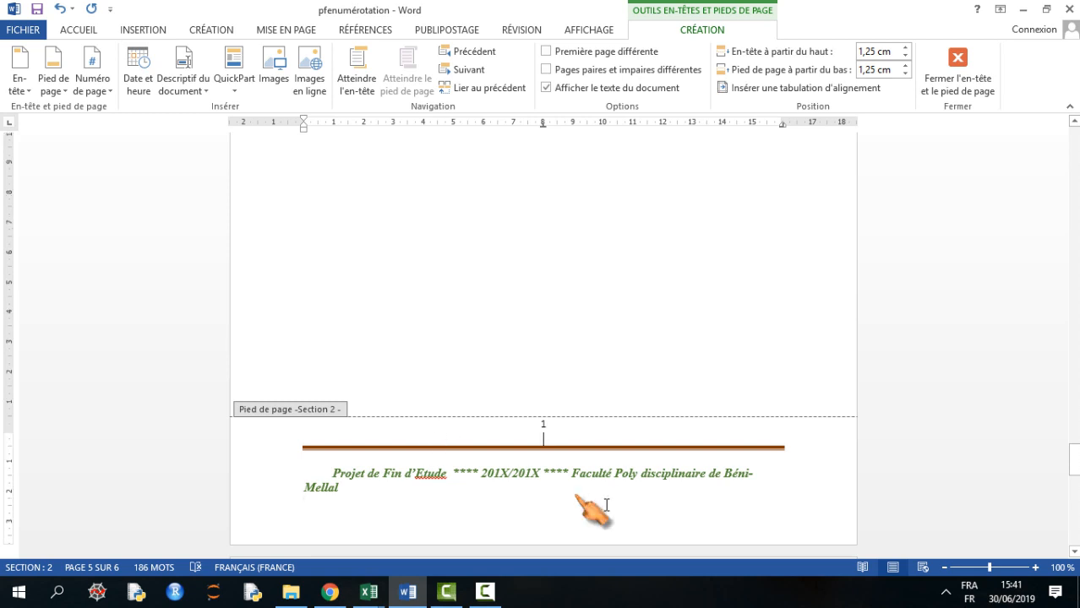
key(BackSpace)
click(322, 467)
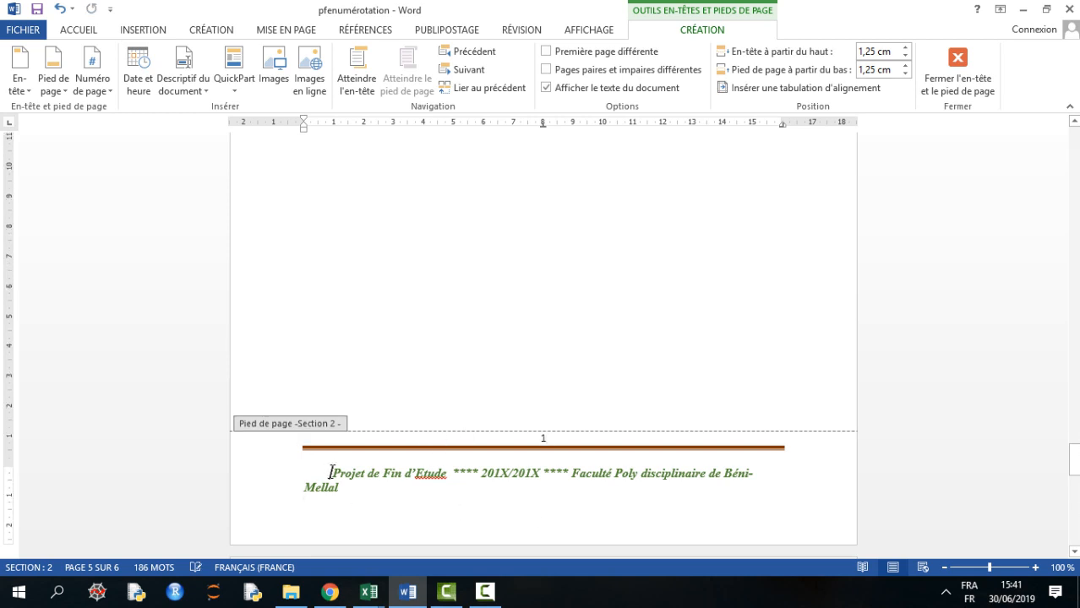
key(BackSpace)
key(BackSpace)
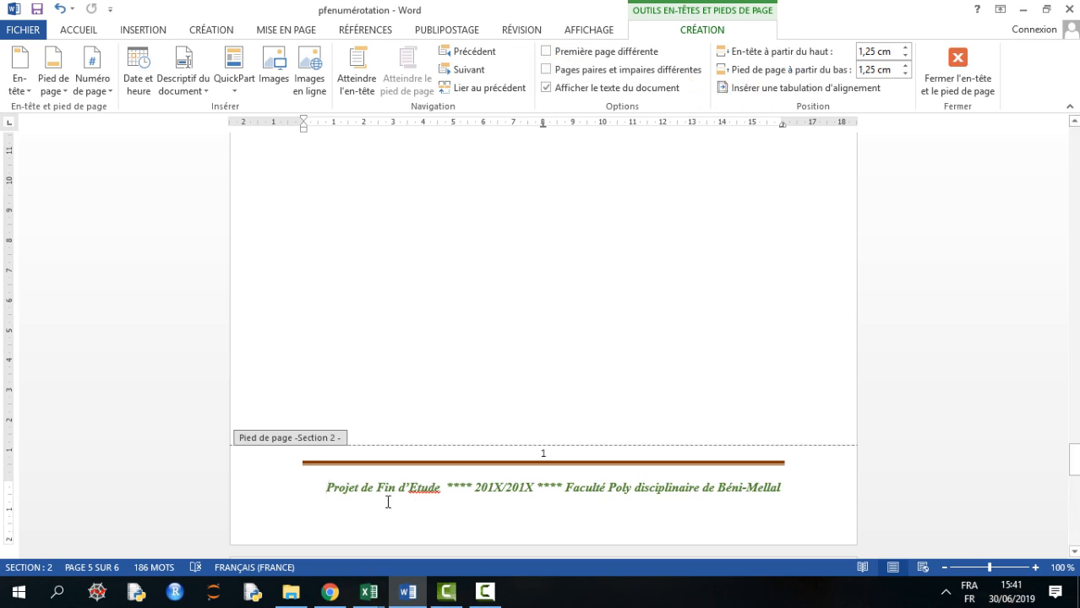
key(BackSpace)
key(BackSpace)
key(BackSpace)
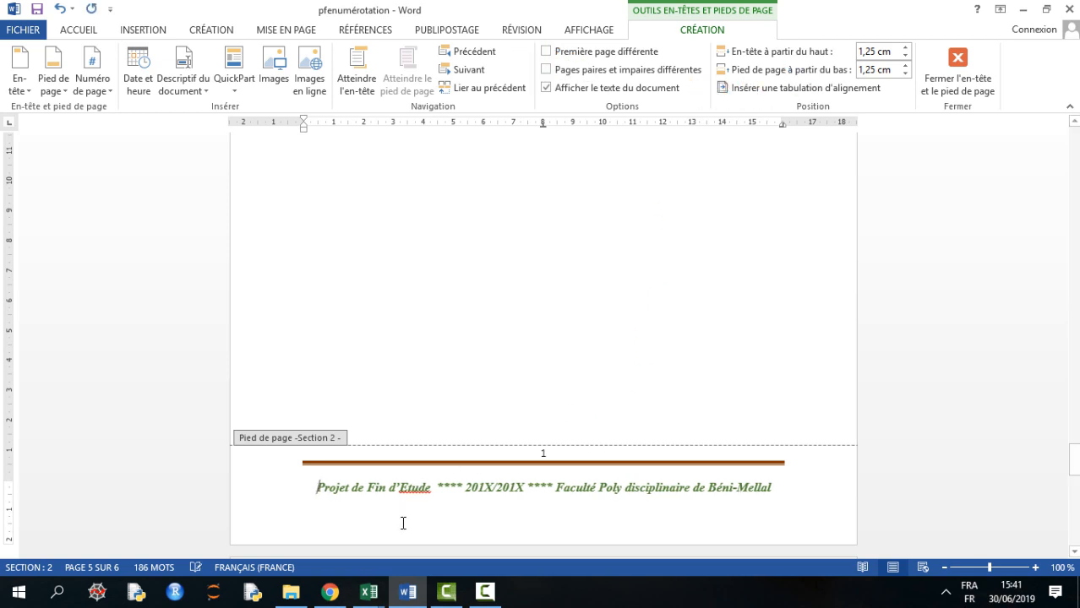
double_click(652, 316)
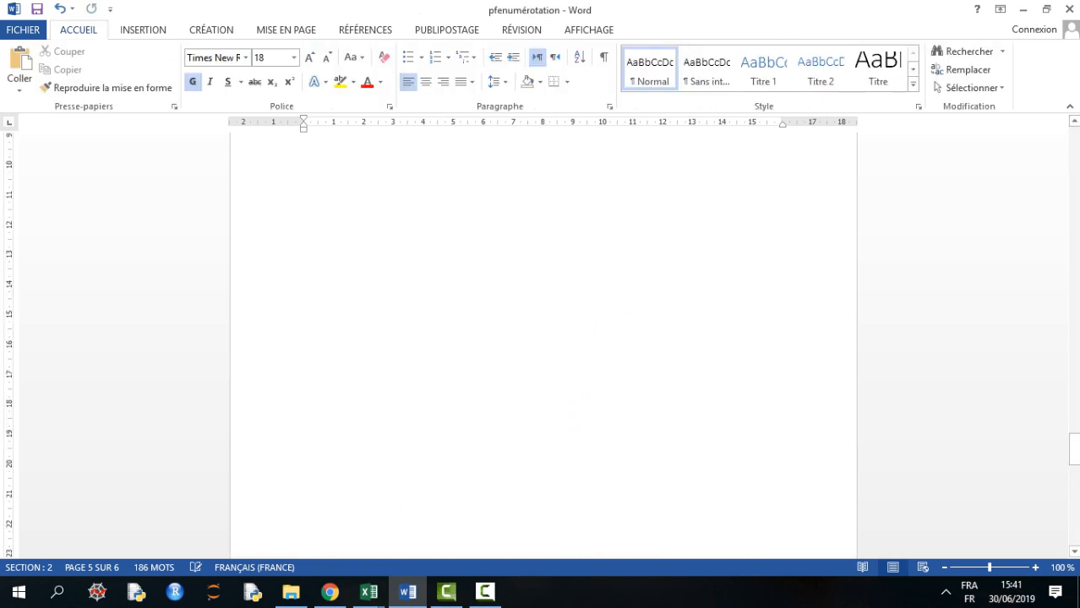
- Look through the Sommaire and the preliminary pages around it, checking the page numbers in their footers
drag(1077, 451, 1061, 410)
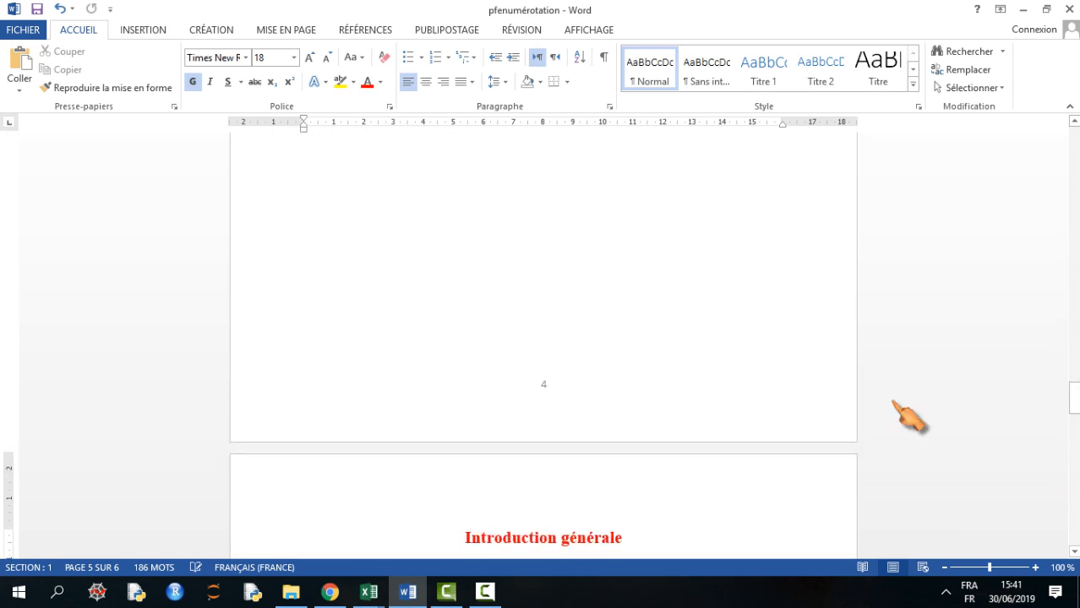
click(551, 415)
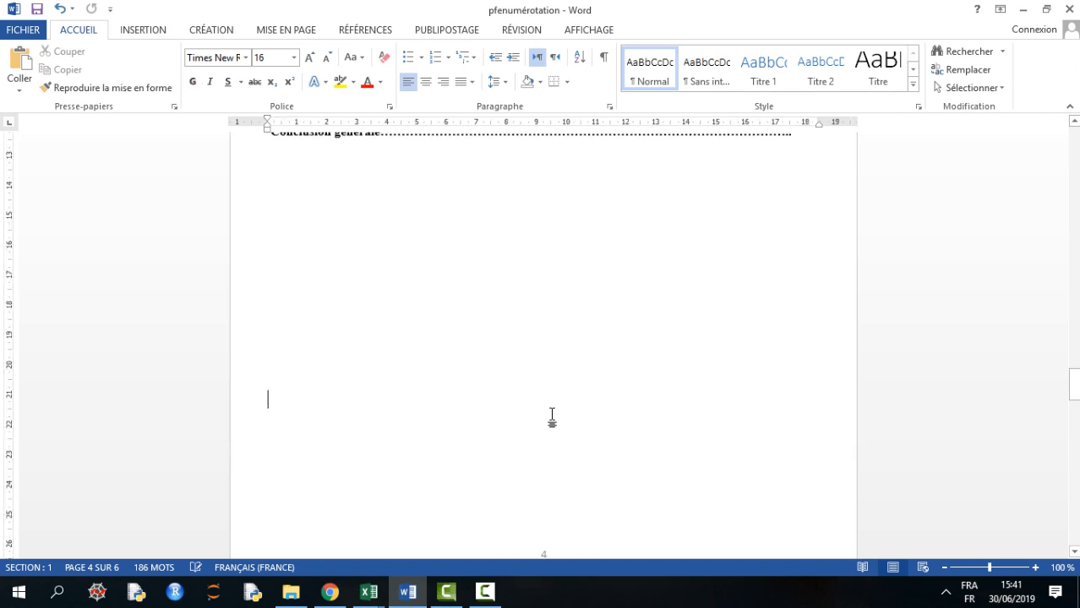
scroll(591, 460, down, 3)
double_click(593, 456)
scroll(659, 546, down, 3)
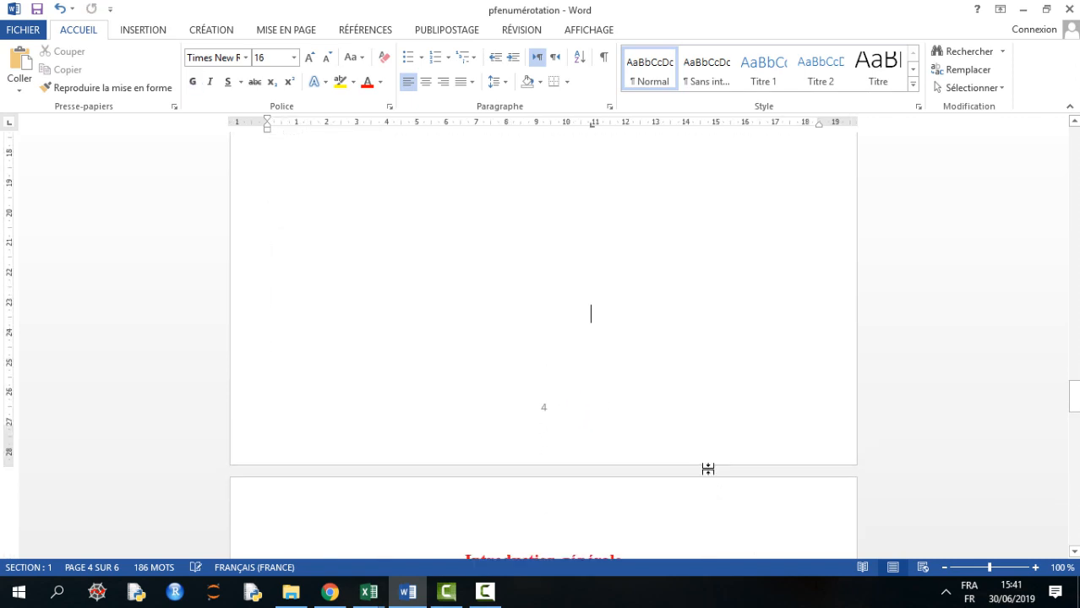
double_click(711, 459)
scroll(856, 181, up, 10)
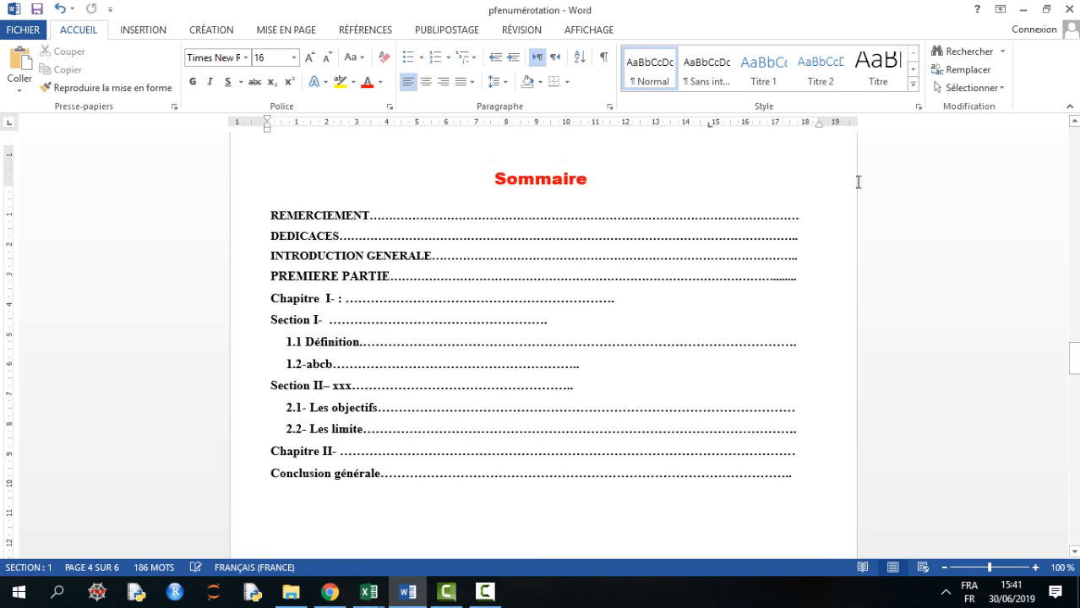
click(596, 269)
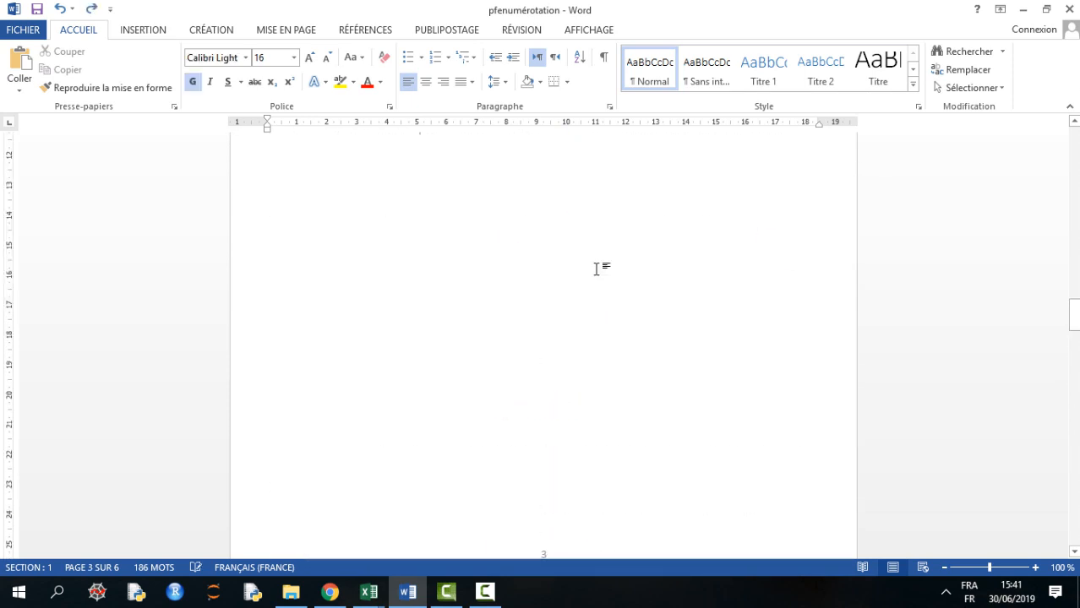
scroll(618, 433, down, 3)
- Open the Section 1 footer above the Sommaire page, review the page number options, and leave the footer without changes
double_click(575, 366)
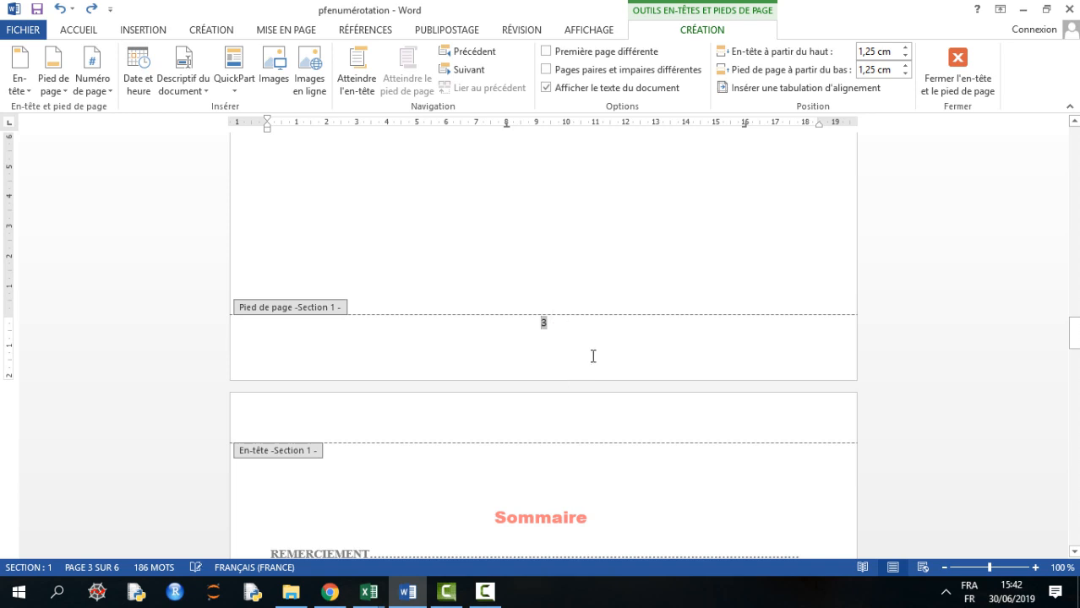
click(113, 95)
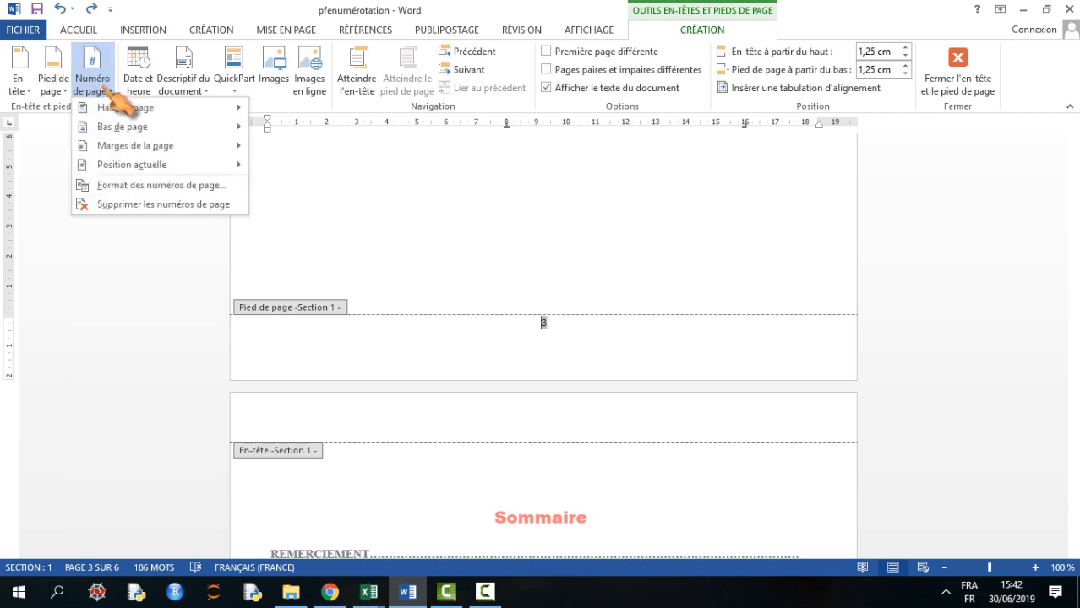
click(593, 336)
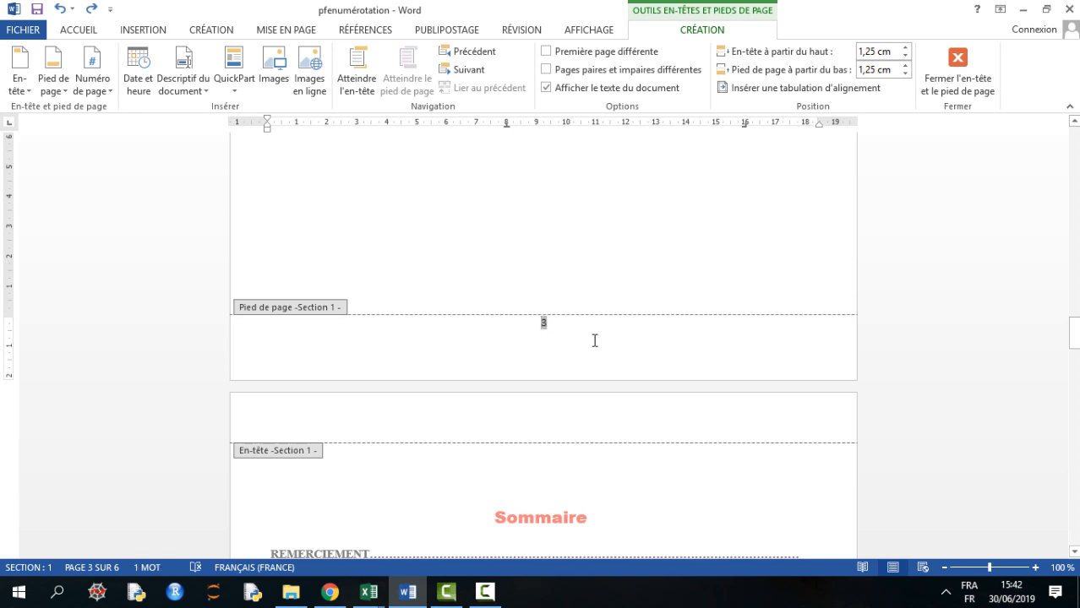
double_click(602, 297)
scroll(677, 217, up, 3)
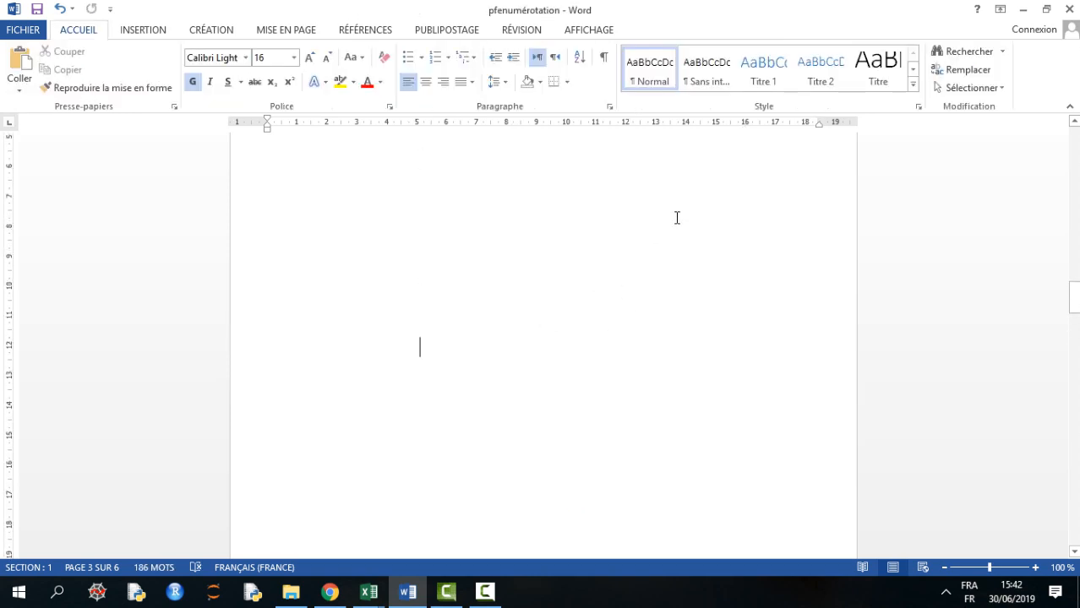
scroll(677, 218, up, 12)
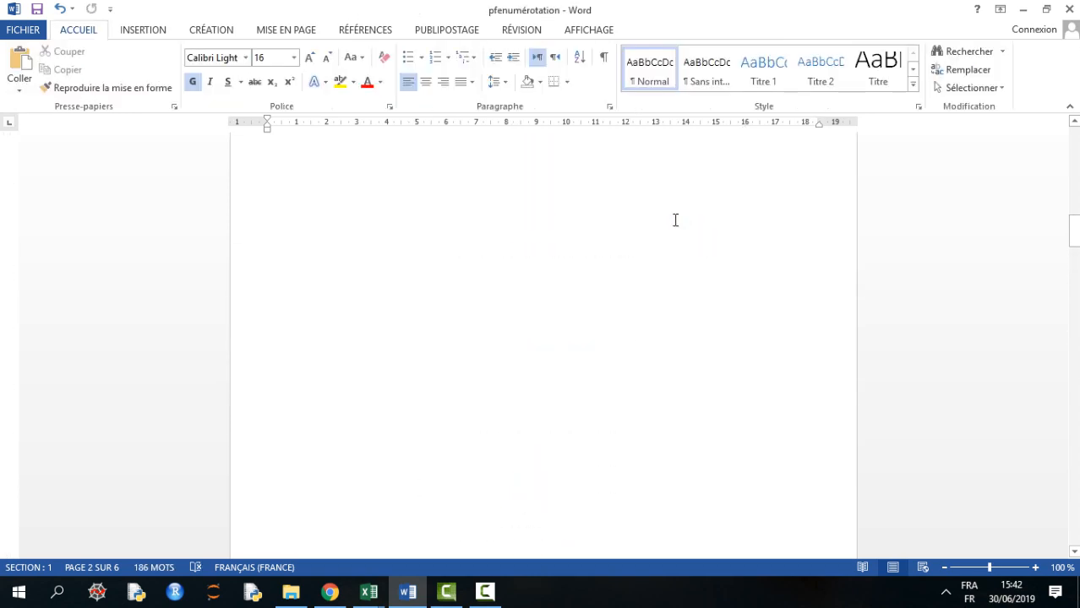
- Review the whole report from the cover page to the Chapitre I page, checking the page numbers in the footers
scroll(674, 219, up, 12)
scroll(568, 234, down, 9)
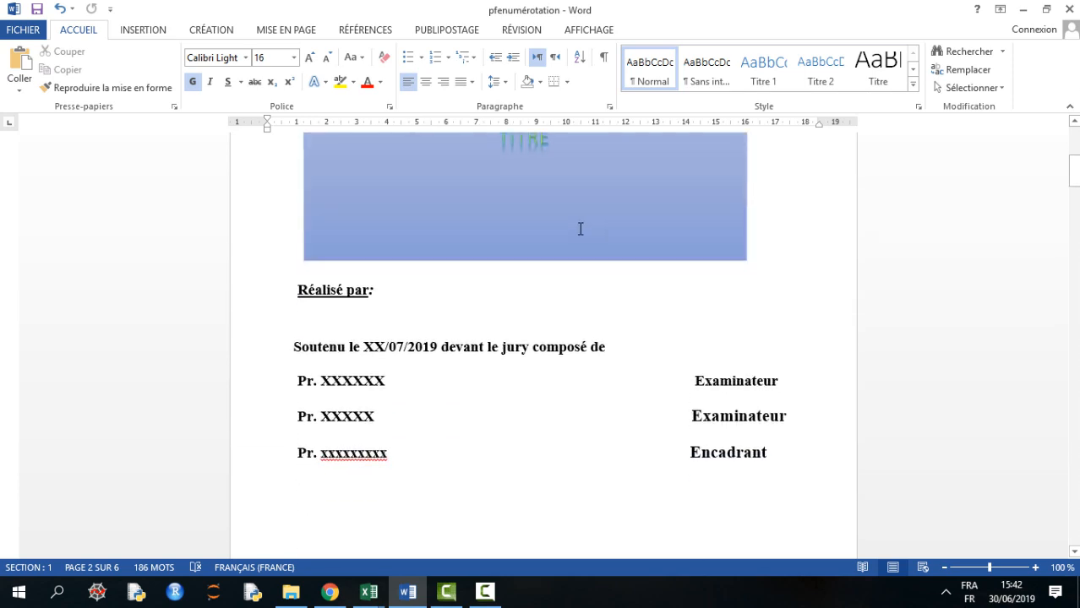
scroll(593, 245, down, 12)
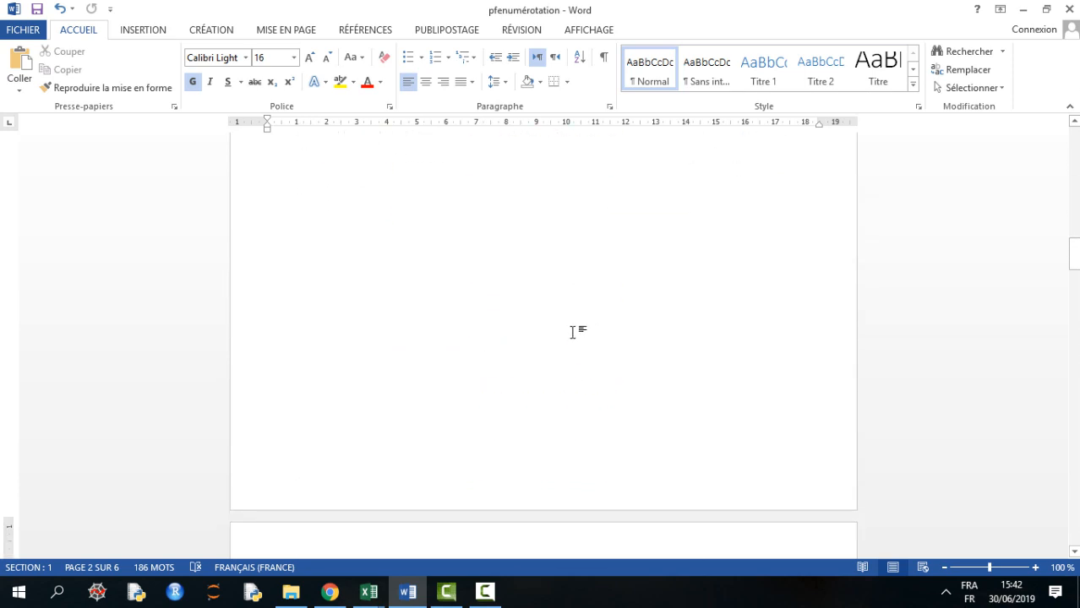
scroll(575, 317, down, 10)
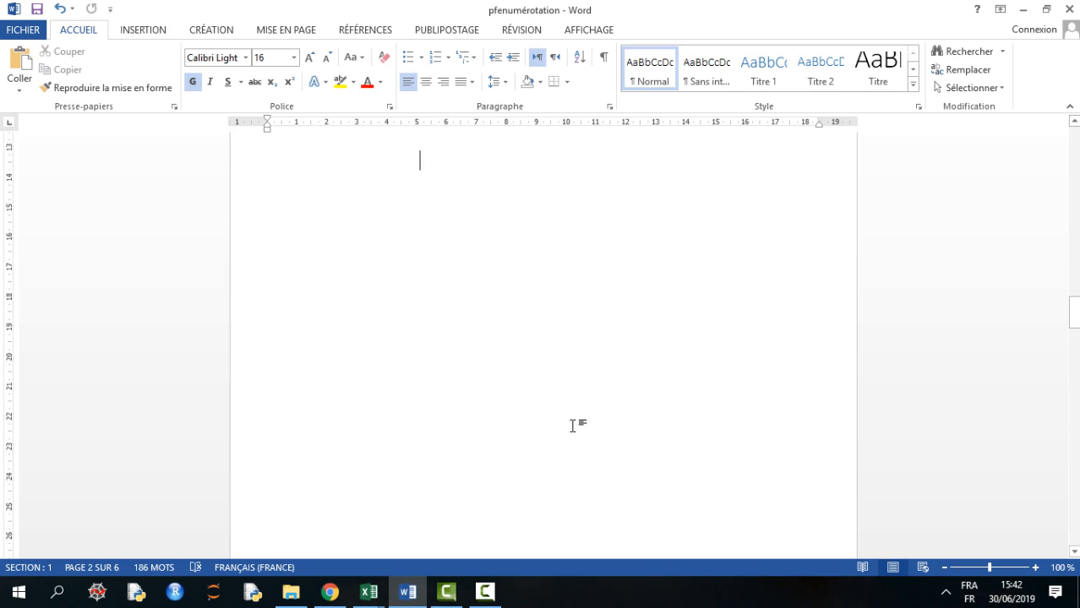
scroll(583, 418, down, 10)
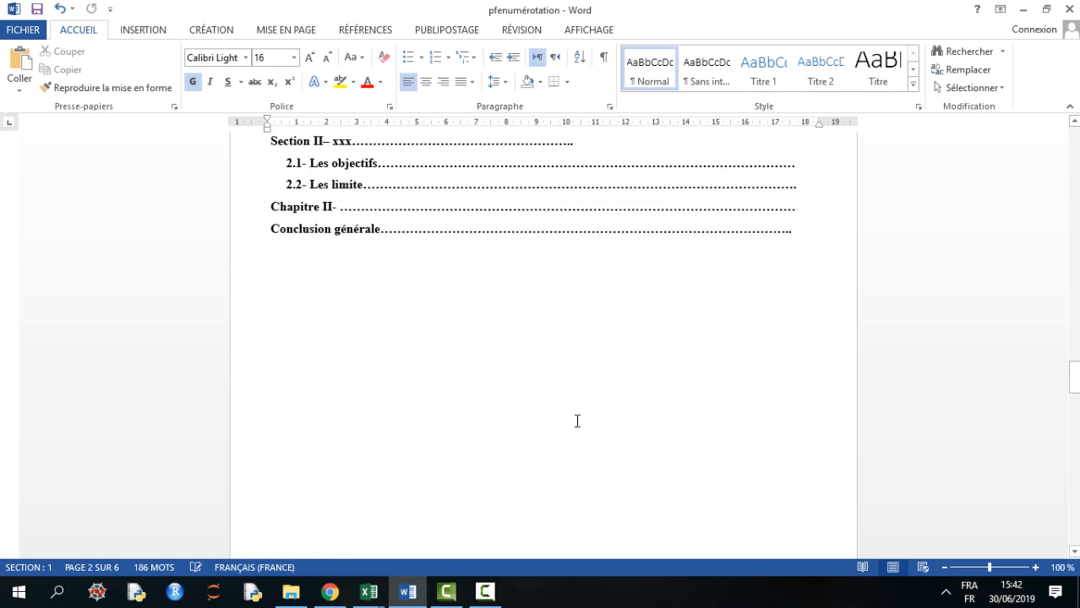
scroll(569, 437, down, 10)
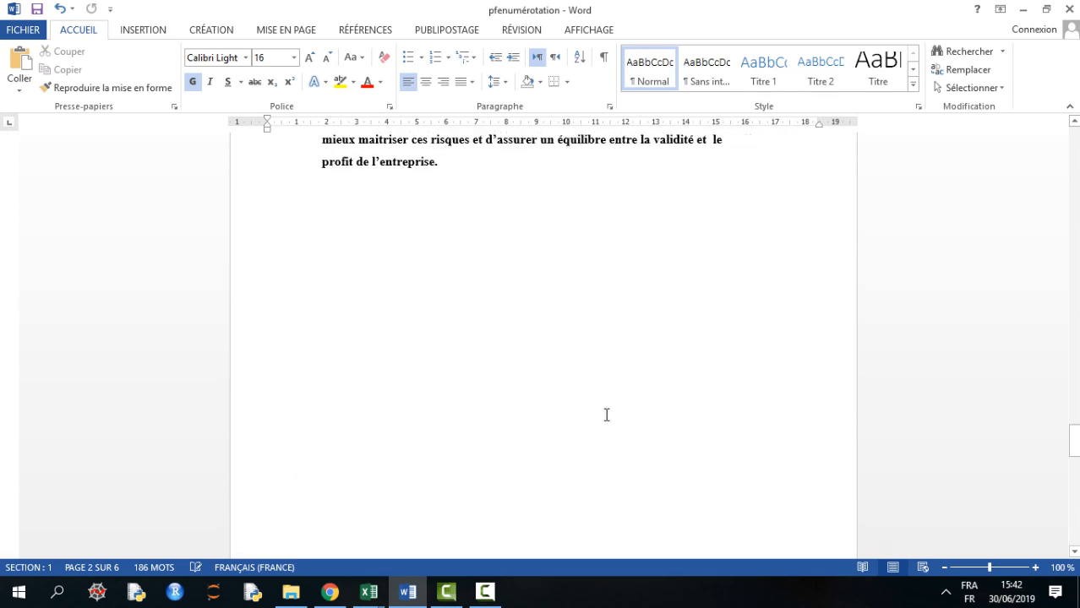
scroll(597, 403, down, 3)
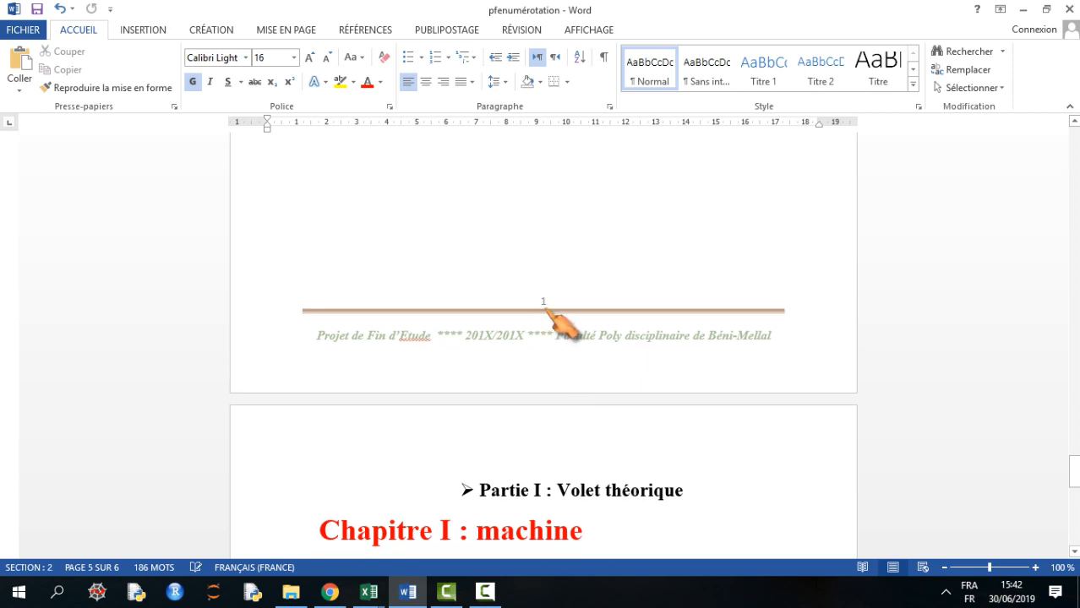
scroll(571, 369, down, 10)
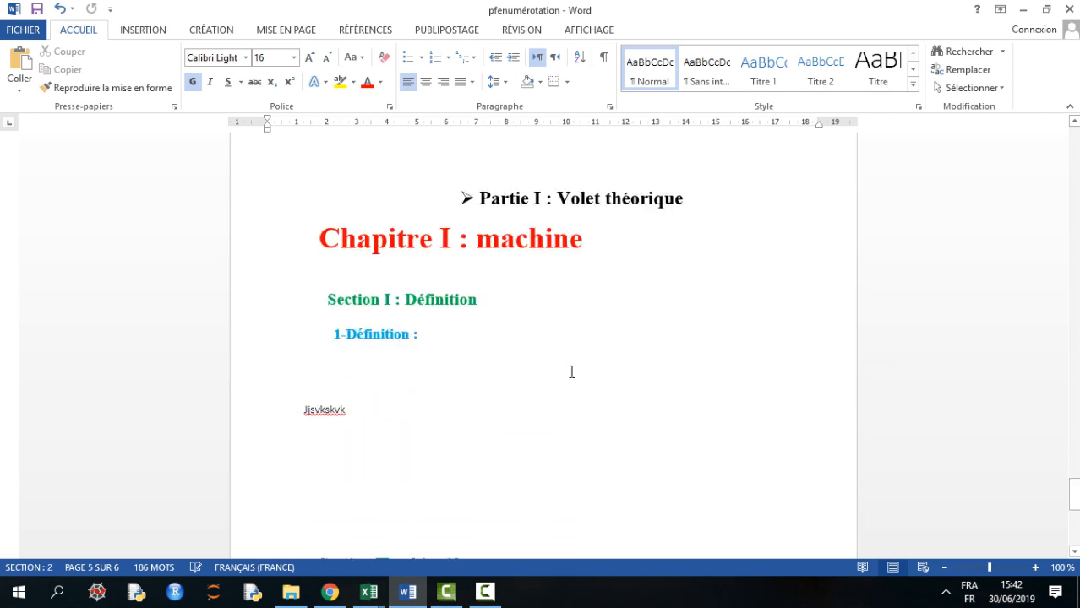
scroll(568, 425, down, 1)
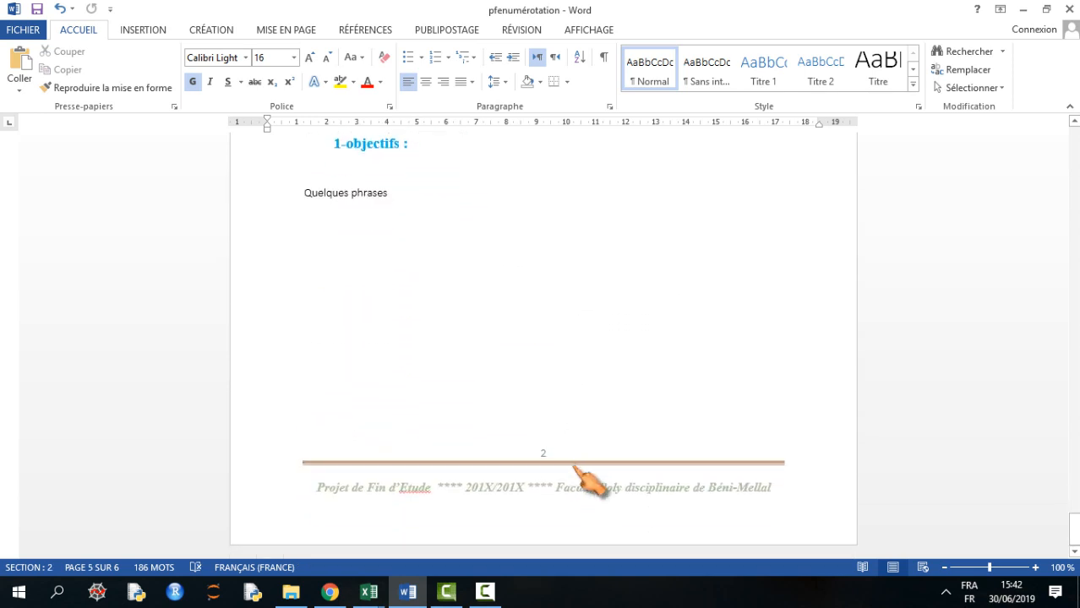
- Insert a page break after "Quelques phrases", enter "jfkkfk" on the new page, and check the page number in its footer
click(464, 295)
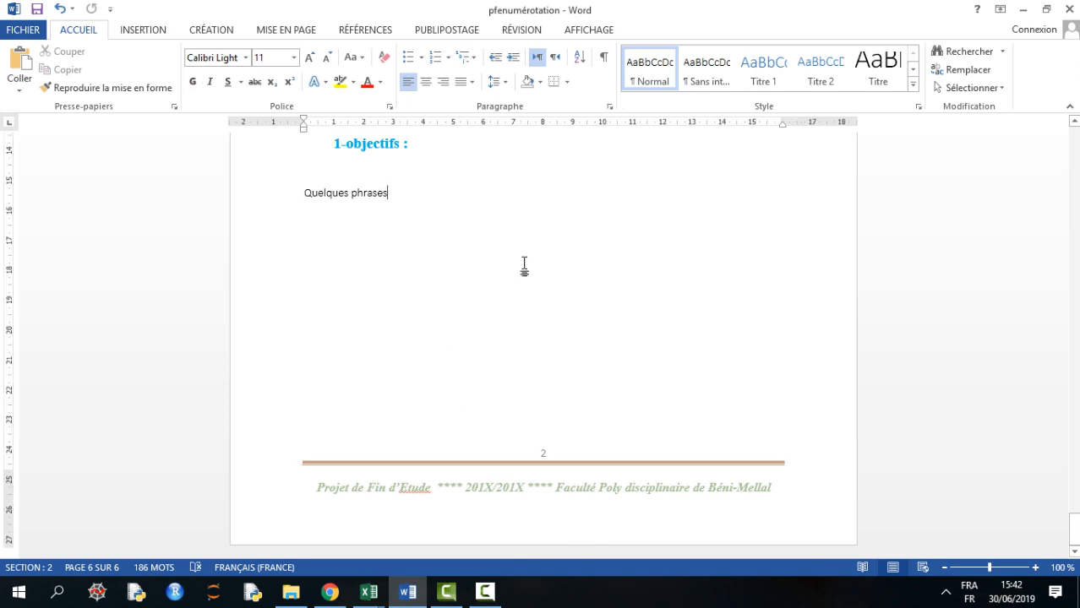
key(ctrl+Return)
scroll(523, 267, down, 5)
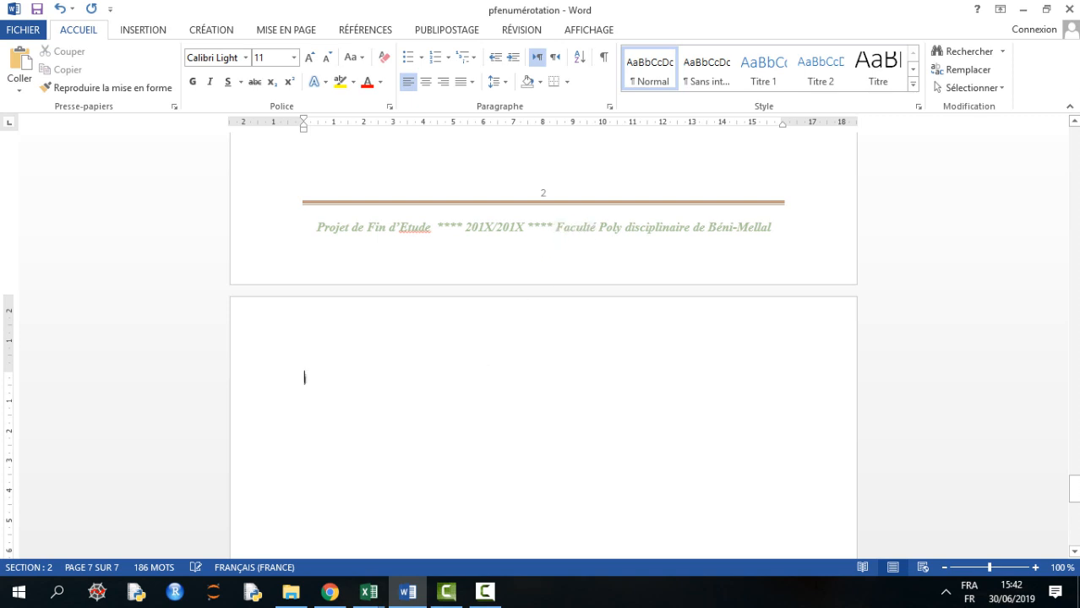
text(jfkkfk)
scroll(685, 363, down, 8)
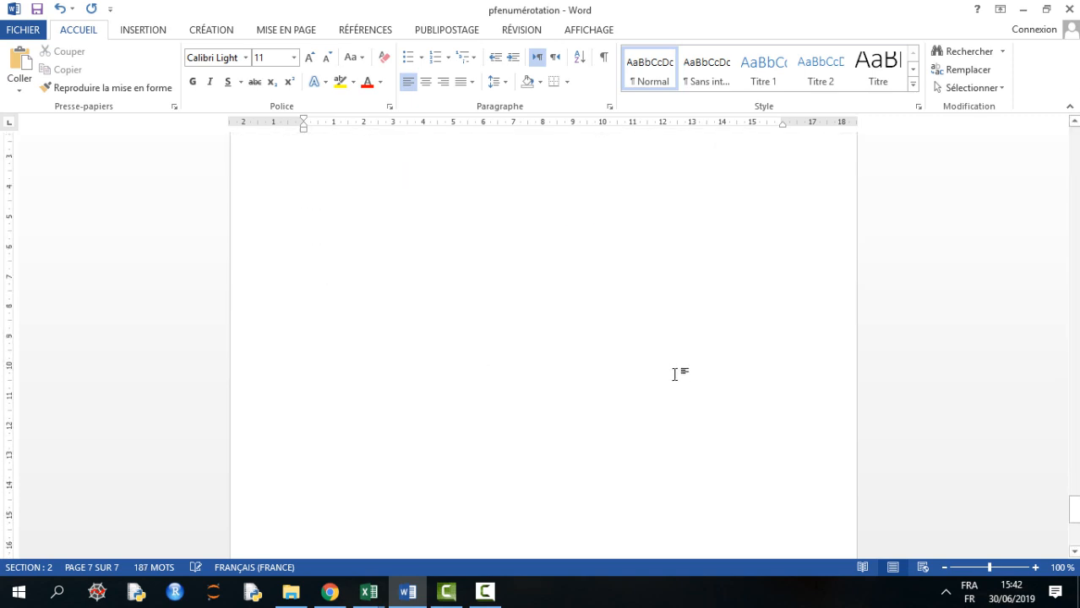
scroll(679, 412, down, 3)
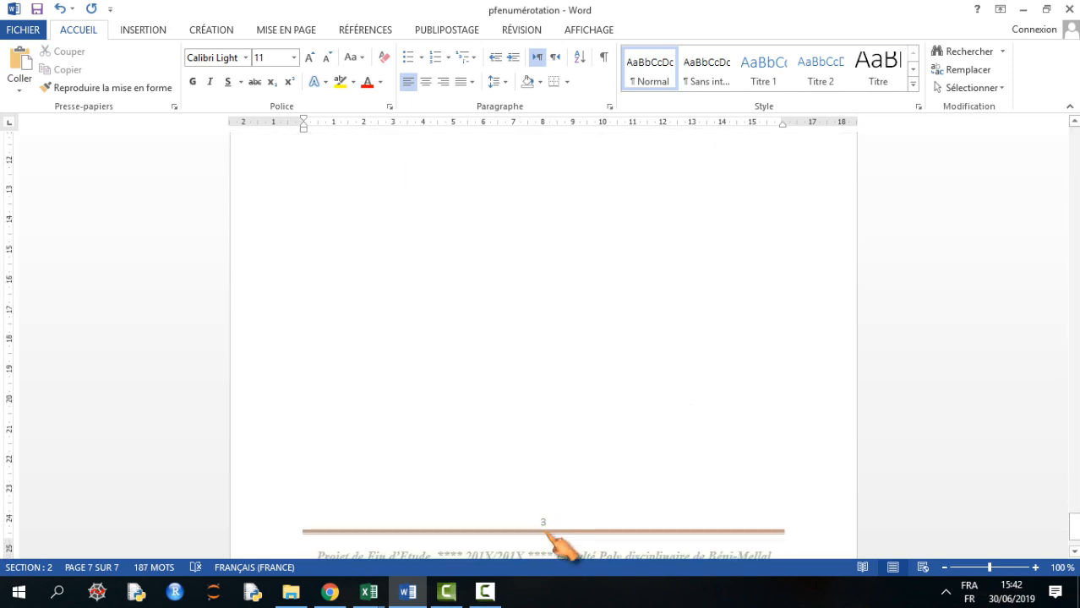
scroll(656, 369, up, 3)
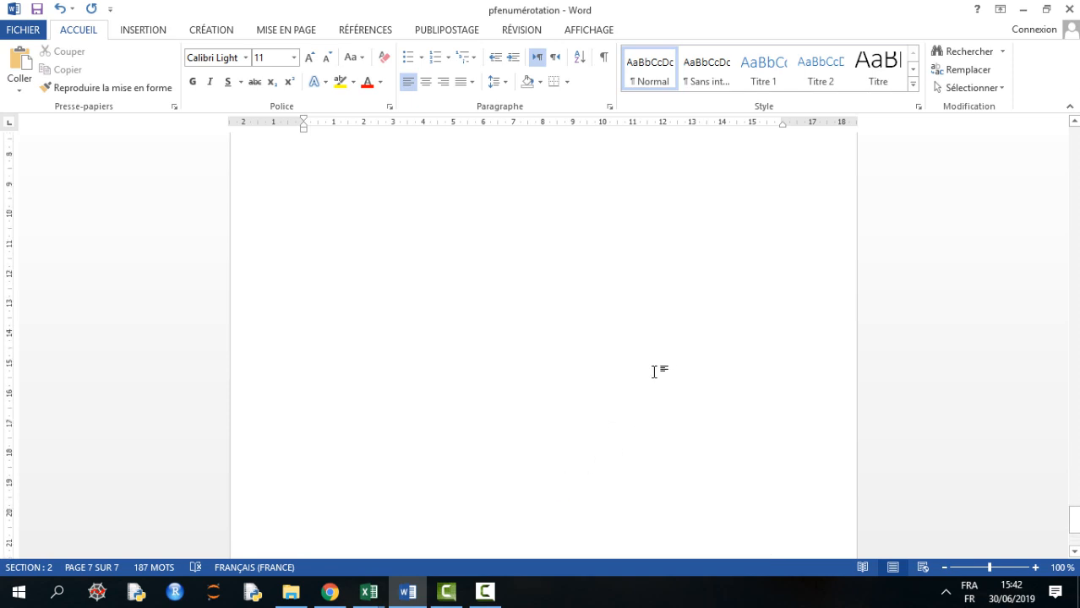